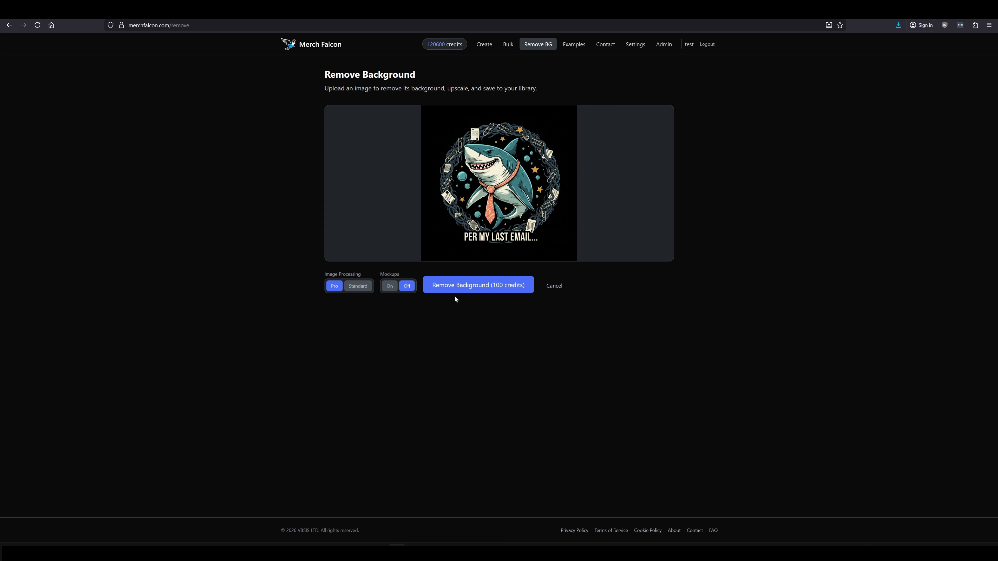
# Remove the background of the shark design with Pro processing, then open and zoom into the finished result.
pyautogui.click(460, 290)
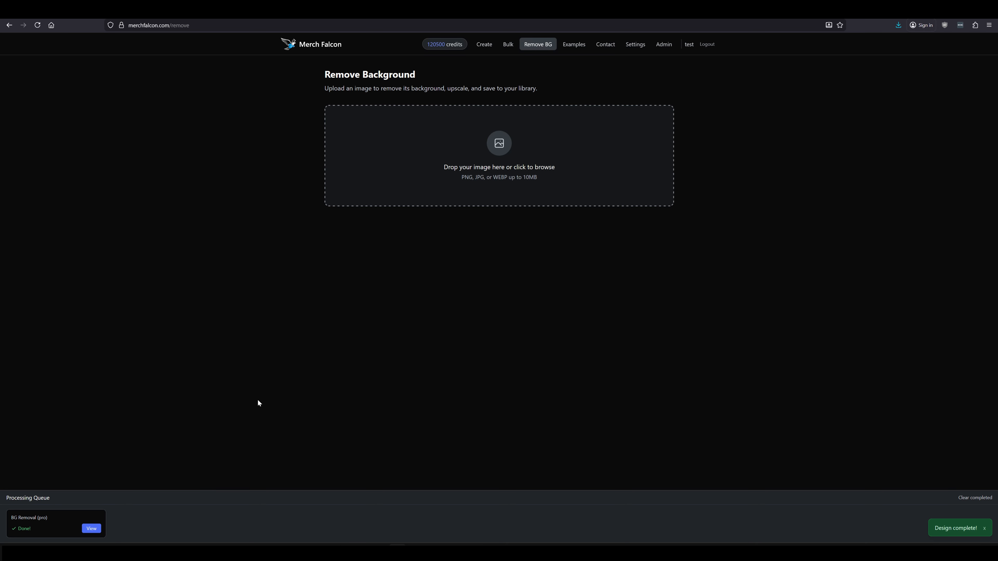
pyautogui.click(91, 528)
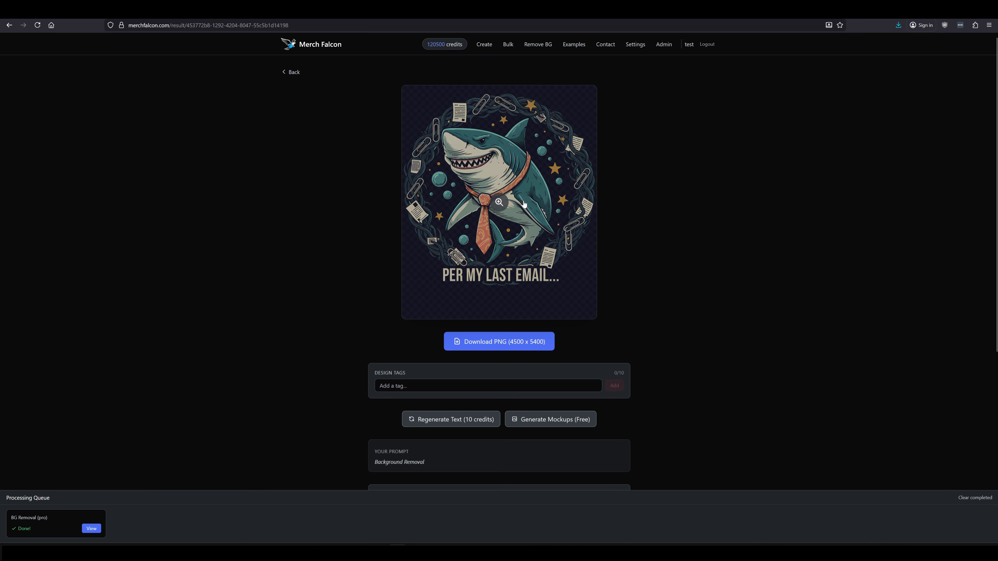
pyautogui.click(502, 208)
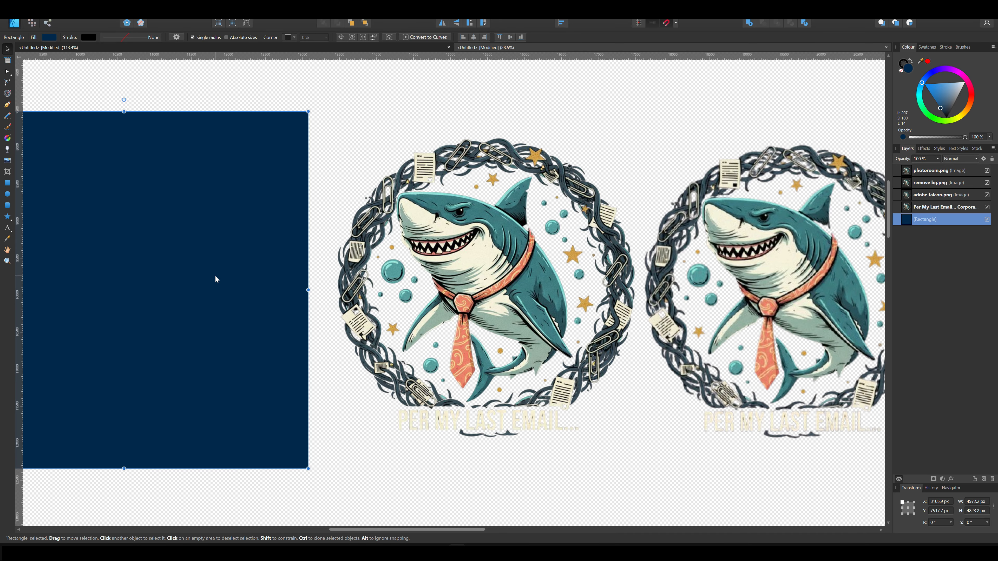
# Nudge the dark blue rectangle slightly to the left of the shark cutouts.
pyautogui.moveTo(215, 279); pyautogui.dragTo(127, 284)
pyautogui.moveTo(286, 268); pyautogui.dragTo(240, 274)
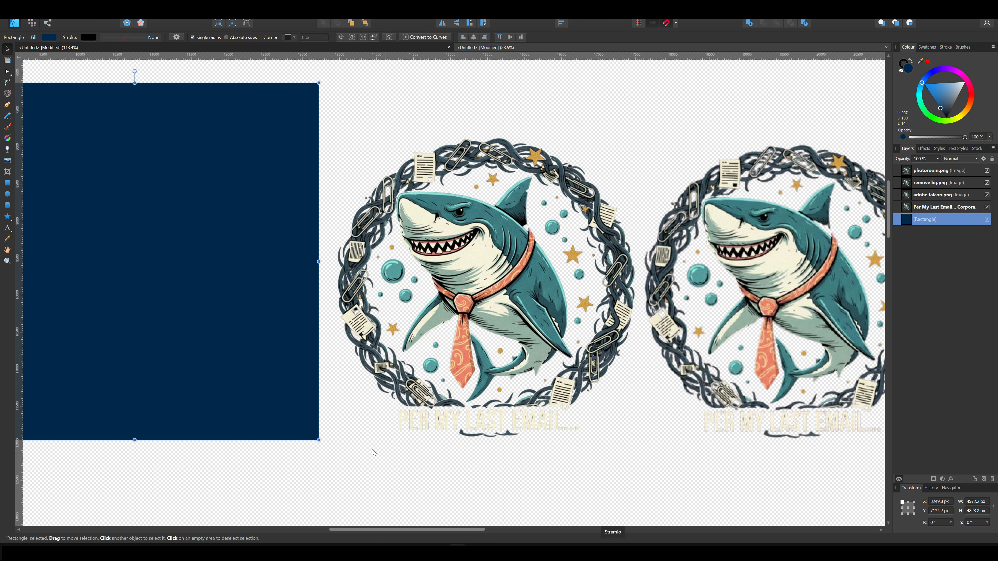
pyautogui.moveTo(163, 330); pyautogui.dragTo(162, 326)
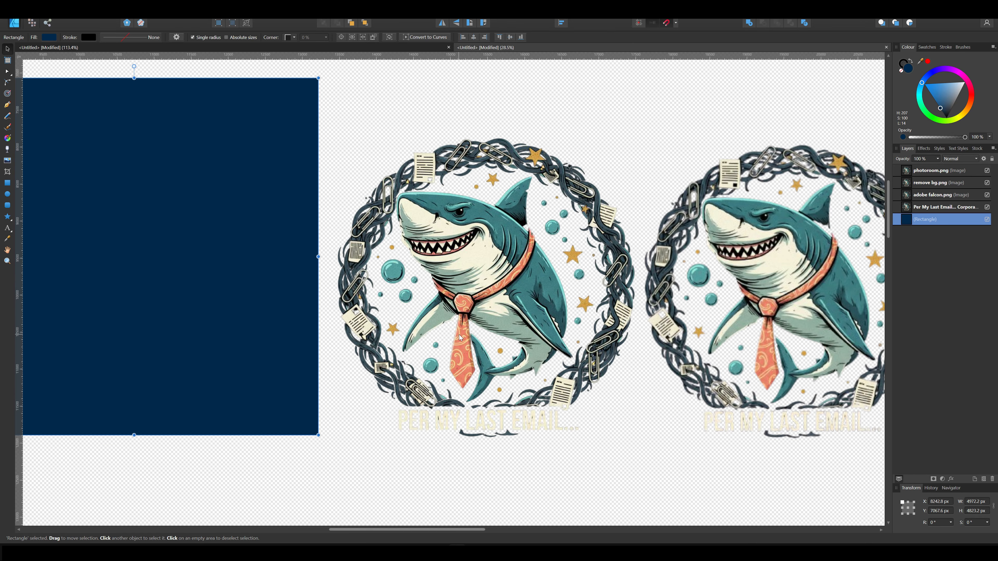
# Zoom in to inspect the first shark cutout's edges around the text and paperclip border.
pyautogui.scroll(6, 513, 441)
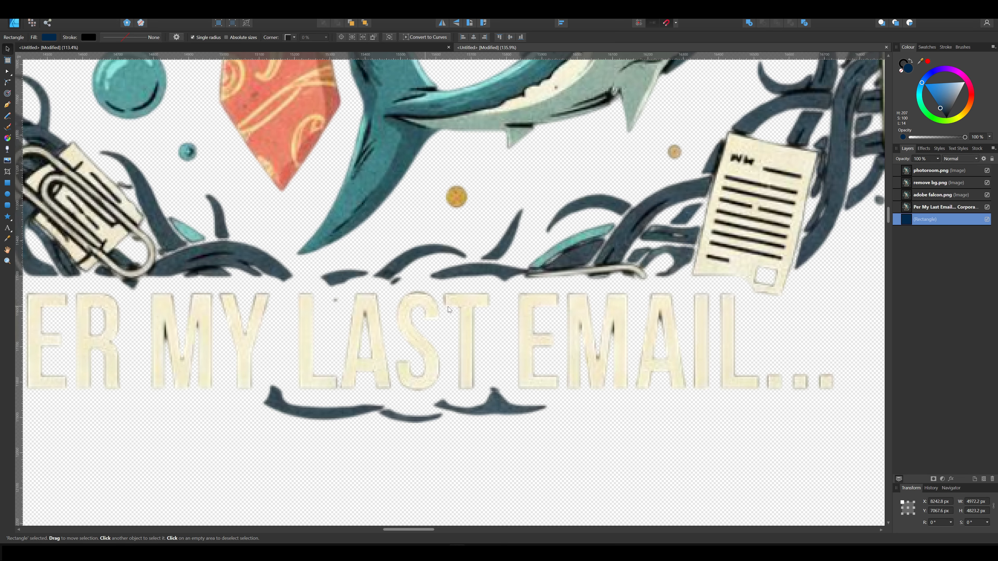
pyautogui.scroll(-4, 605, 466)
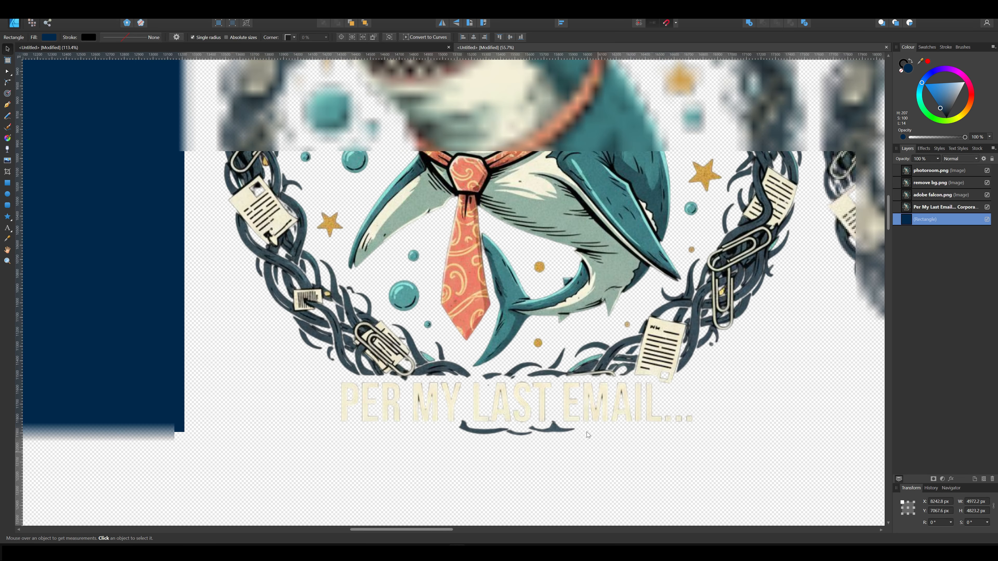
pyautogui.moveTo(267, 327); pyautogui.dragTo(326, 470)
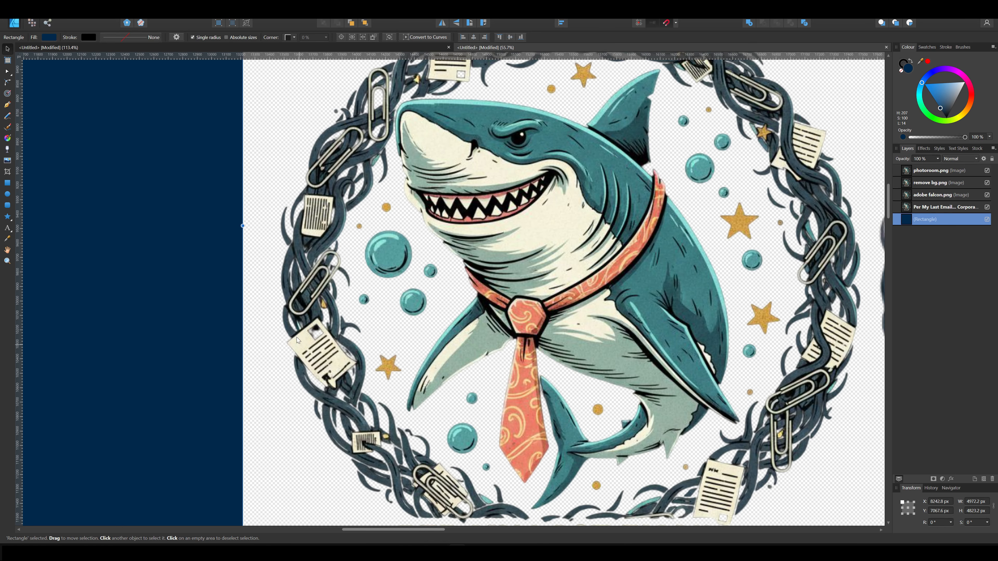
pyautogui.moveTo(383, 296); pyautogui.dragTo(304, 473)
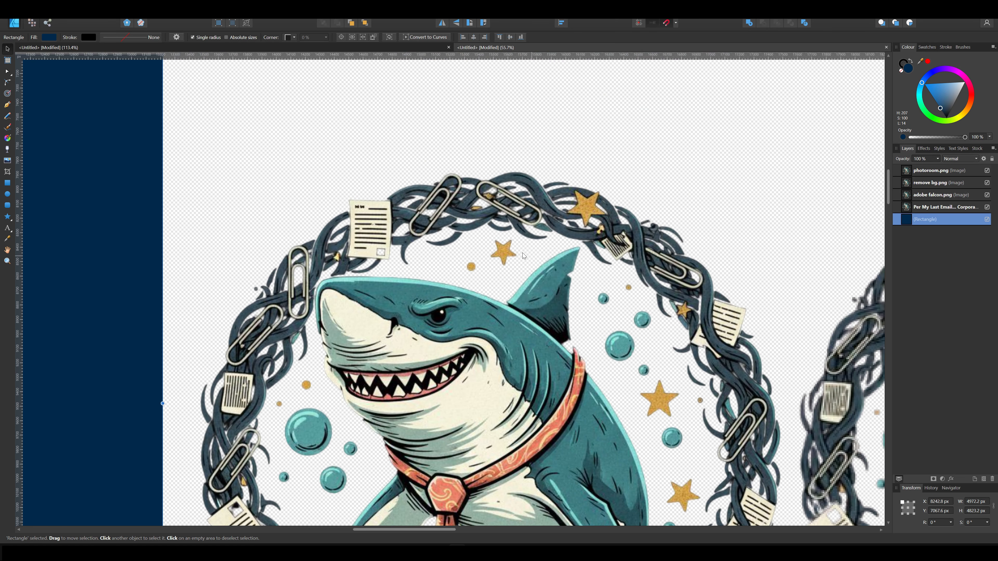
pyautogui.scroll(5, 544, 220)
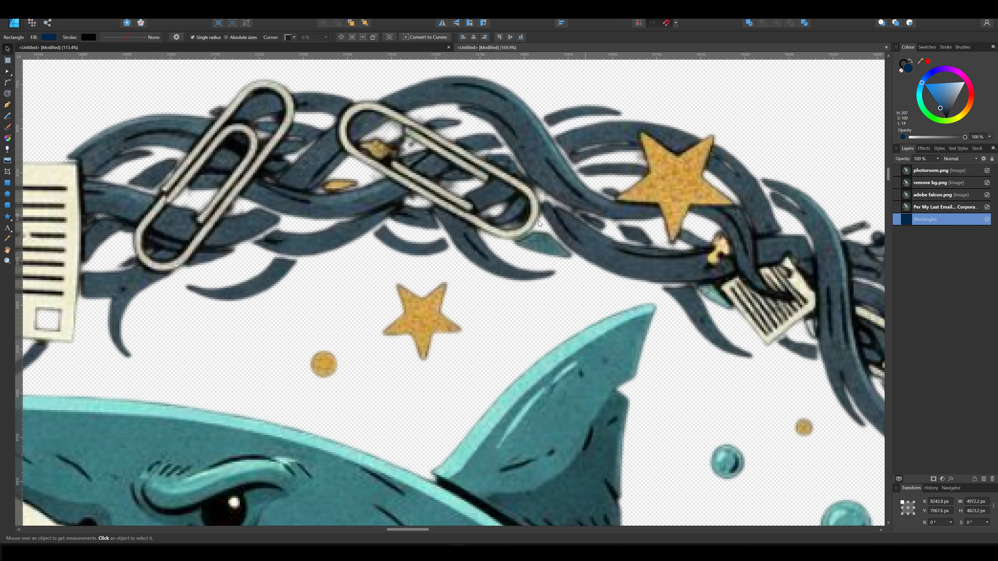
pyautogui.scroll(4, 447, 193)
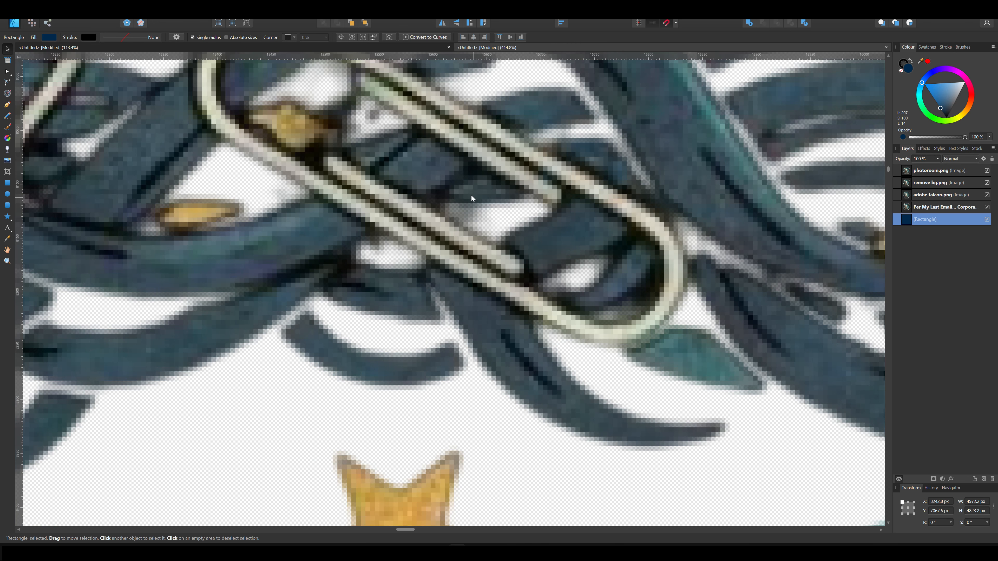
pyautogui.scroll(-6, 452, 303)
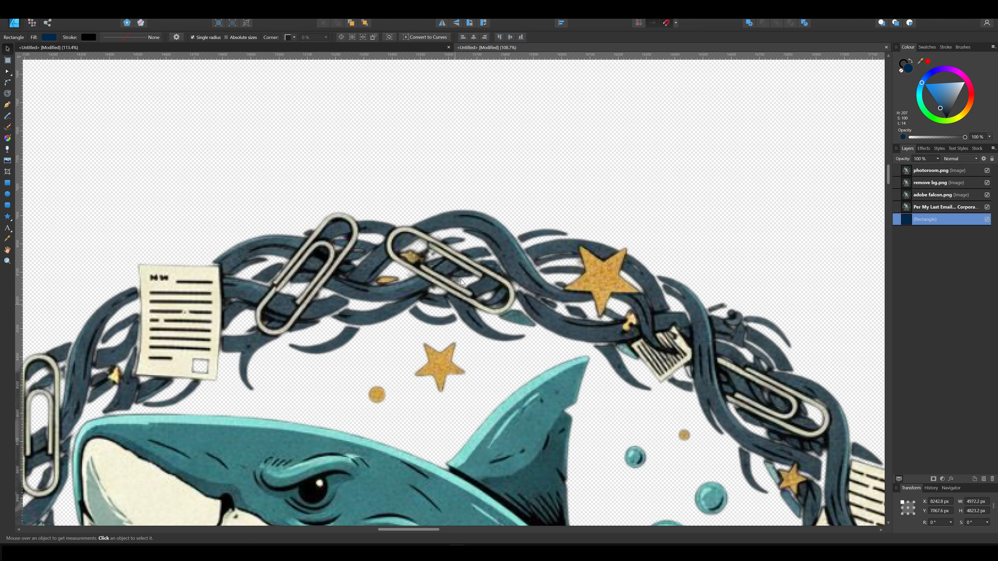
pyautogui.scroll(-3, 475, 300)
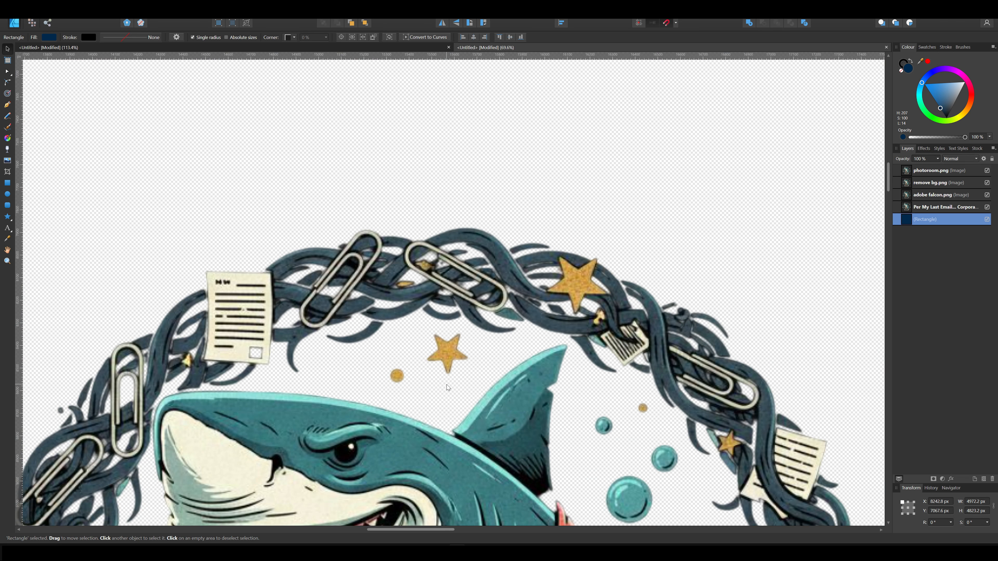
pyautogui.scroll(-1, 447, 384)
pyautogui.moveTo(440, 430); pyautogui.dragTo(494, 242)
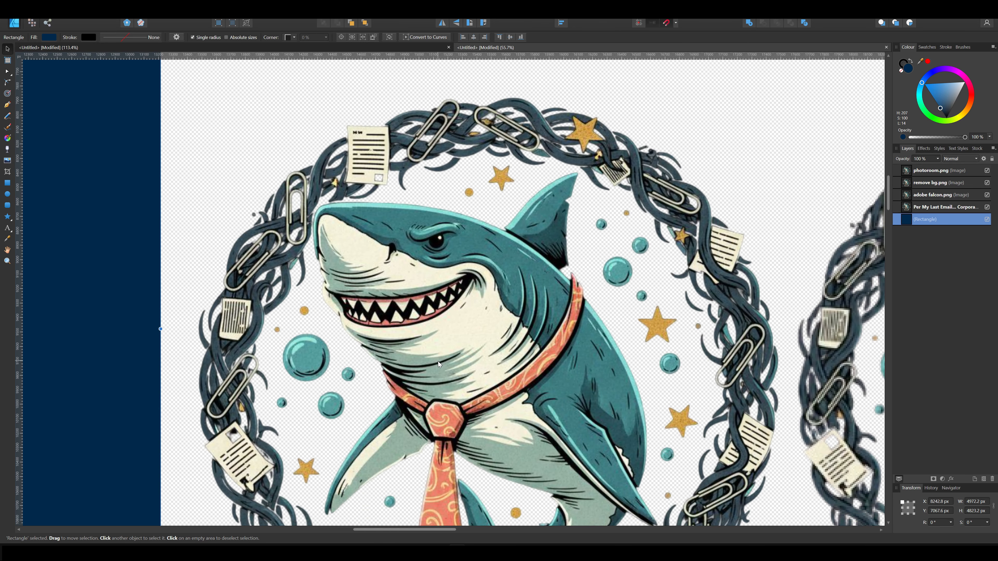
pyautogui.scroll(-3, 456, 352)
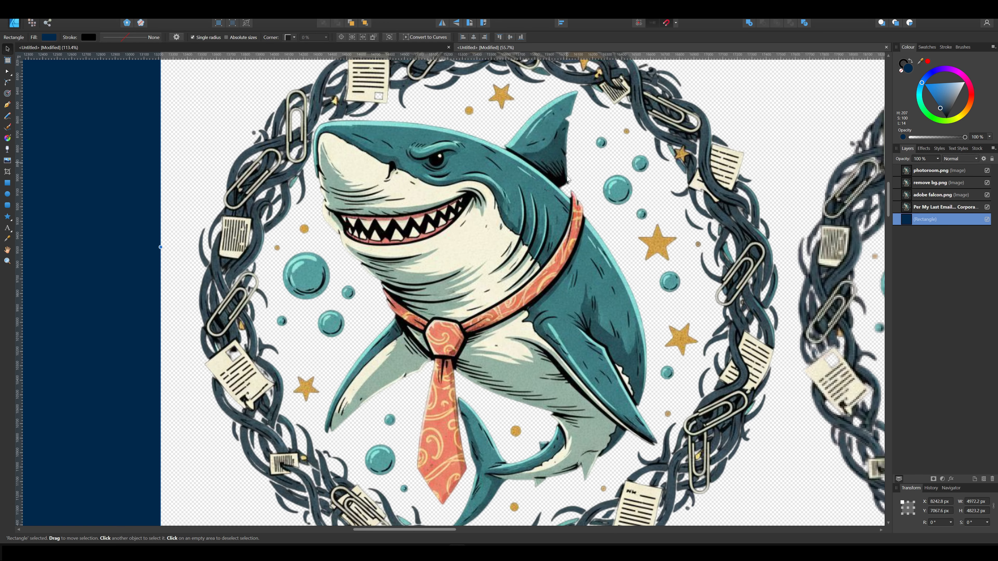
pyautogui.scroll(-1, 610, 353)
pyautogui.scroll(-1, 573, 372)
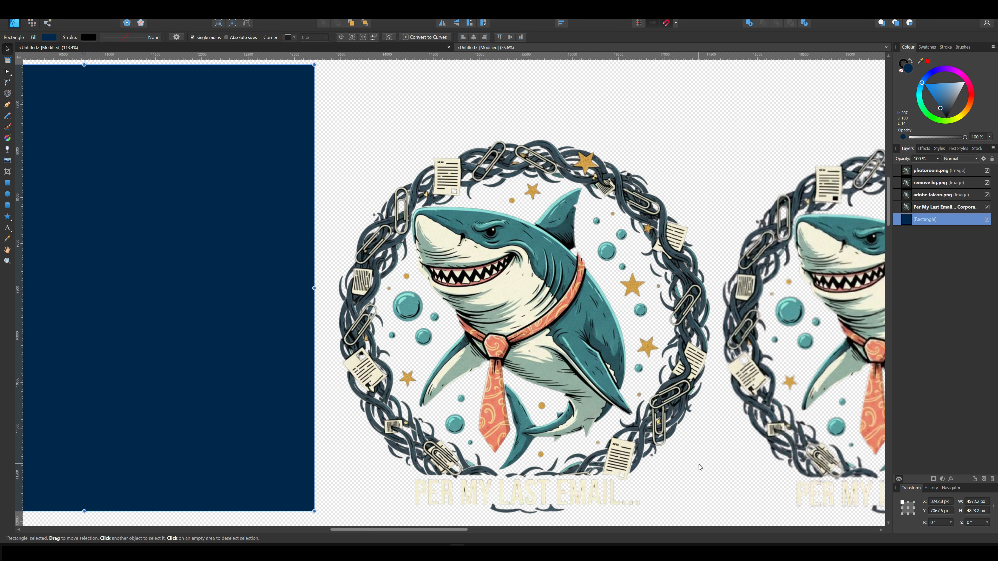
# Move the dark blue rectangle behind the first shark cutout as a dark backdrop.
pyautogui.moveTo(195, 255); pyautogui.dragTo(584, 266)
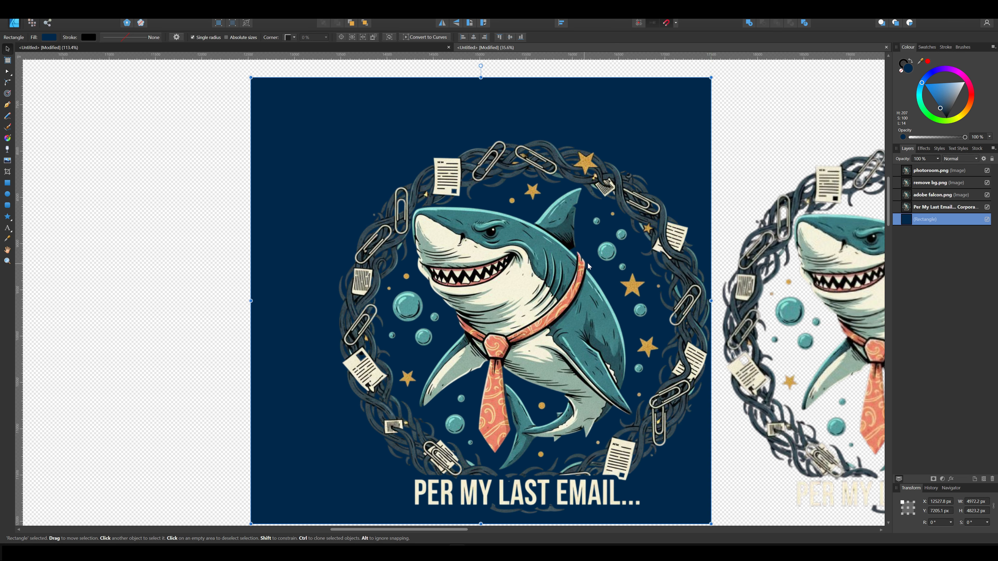
pyautogui.hscroll(5, 723, 203)
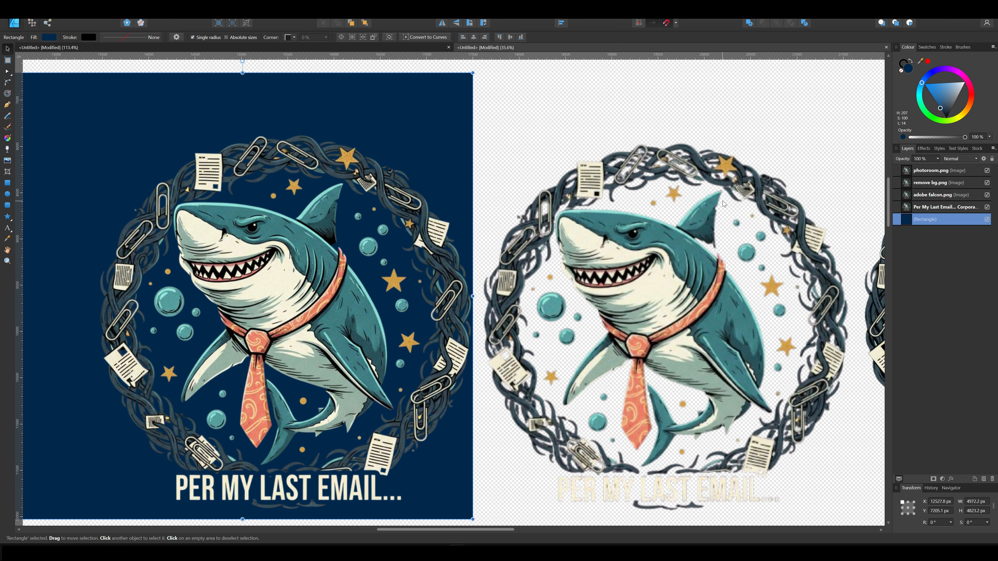
pyautogui.hscroll(3, 826, 147)
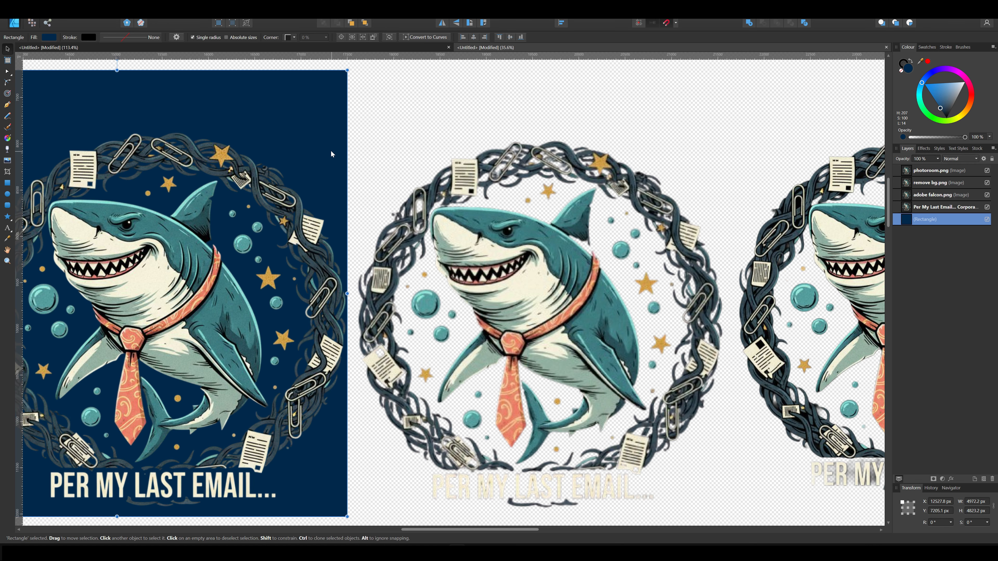
pyautogui.moveTo(319, 136)
pyautogui.mouseDown()
pyautogui.moveTo(332, 137)
pyautogui.moveTo(314, 140)
pyautogui.mouseUp()
# Zoom in to inspect the first cutout's edges against the dark backdrop.
pyautogui.scroll(-3, 314, 139)
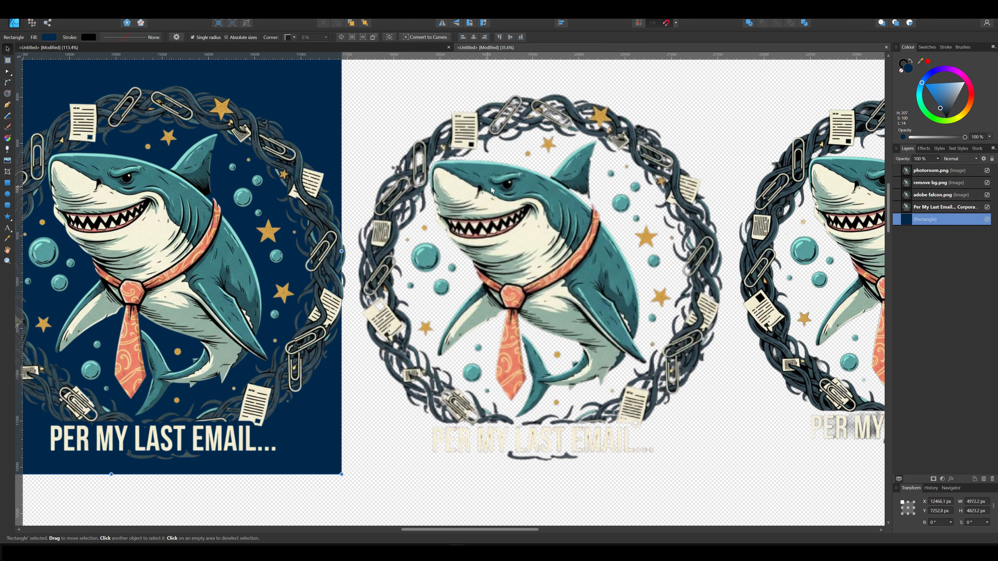
pyautogui.scroll(5, 583, 448)
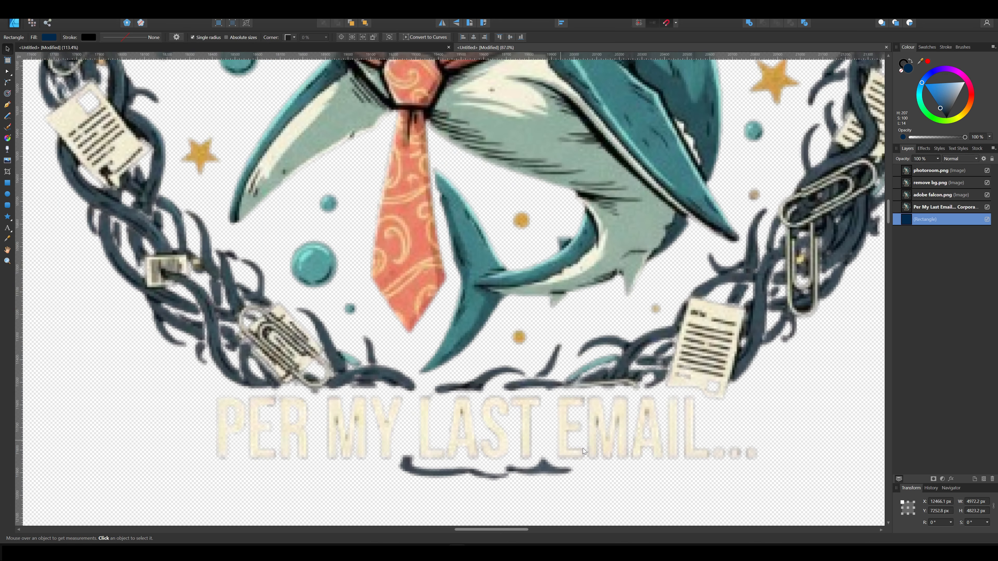
pyautogui.scroll(-5, 611, 414)
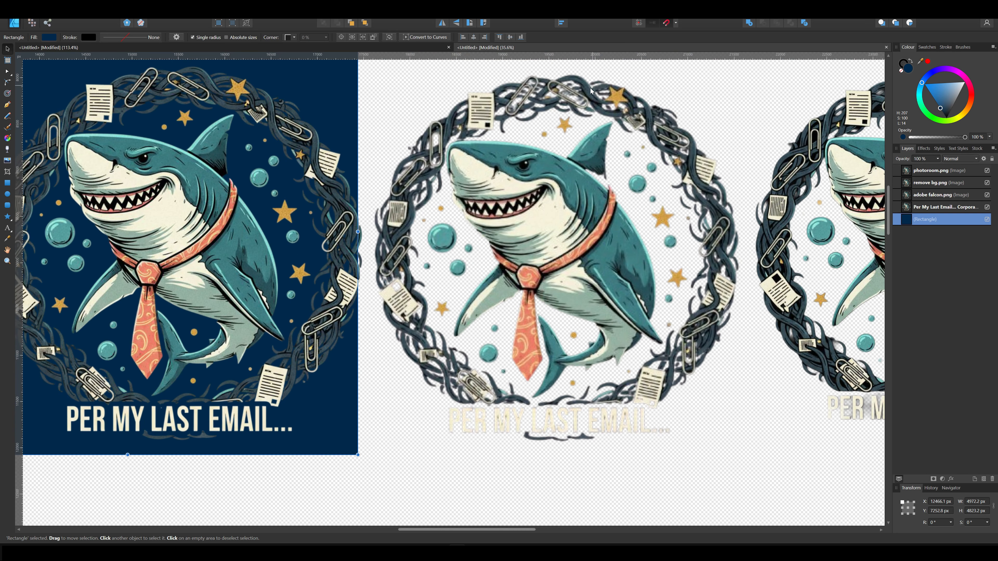
pyautogui.scroll(10, 591, 90)
pyautogui.moveTo(614, 185); pyautogui.dragTo(638, 361)
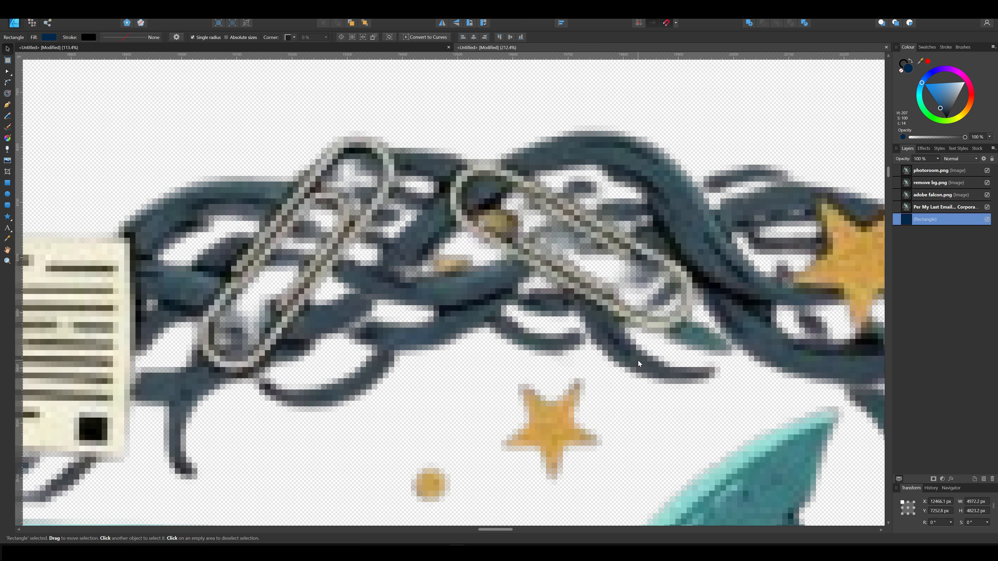
pyautogui.scroll(-5, 537, 284)
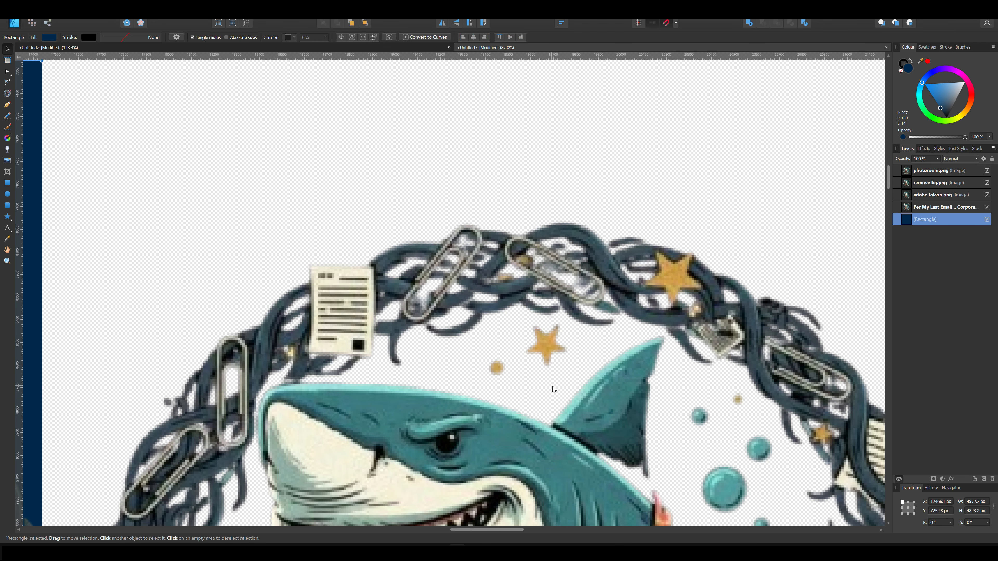
pyautogui.scroll(-5, 553, 387)
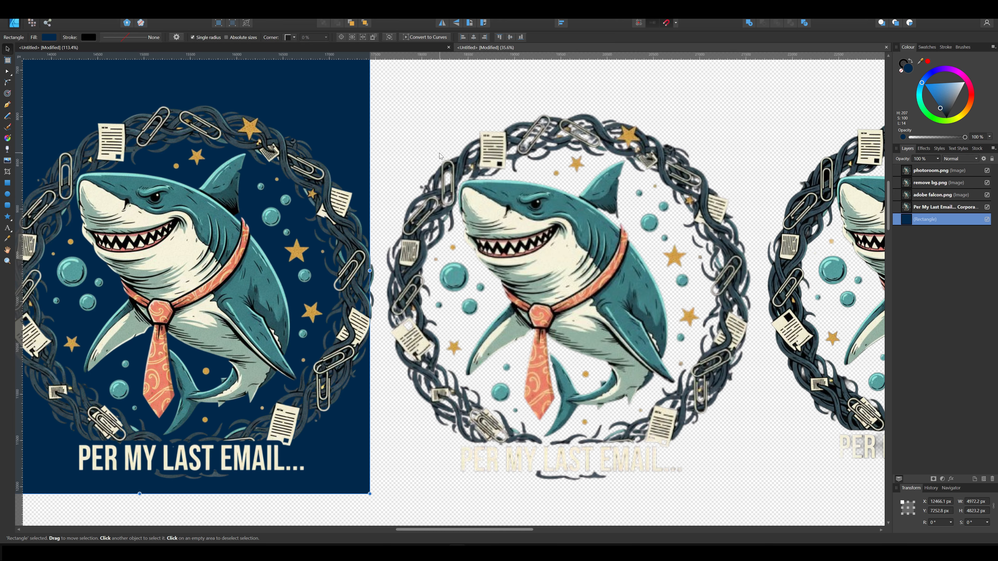
pyautogui.scroll(5, 417, 269)
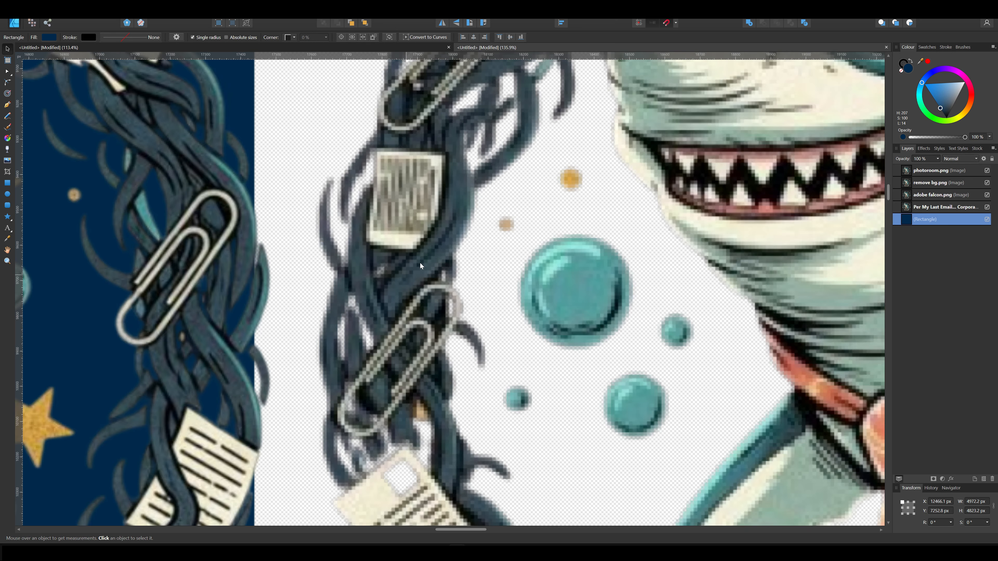
pyautogui.scroll(-5, 420, 263)
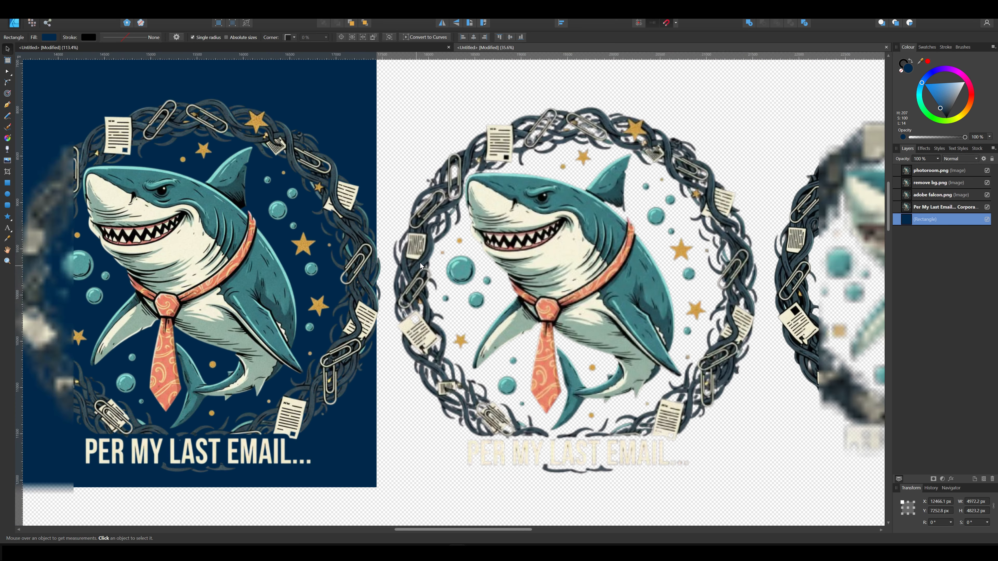
pyautogui.scroll(-1, 421, 263)
# Move the dark blue rectangle behind the second shark cutout as a dark backdrop.
pyautogui.moveTo(352, 134); pyautogui.dragTo(645, 134)
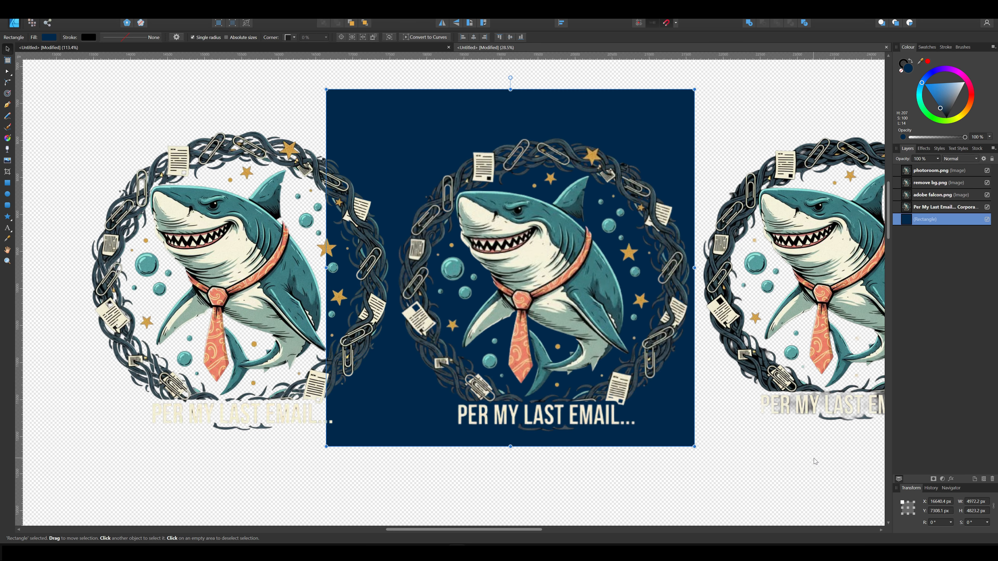
pyautogui.moveTo(816, 462); pyautogui.dragTo(550, 477)
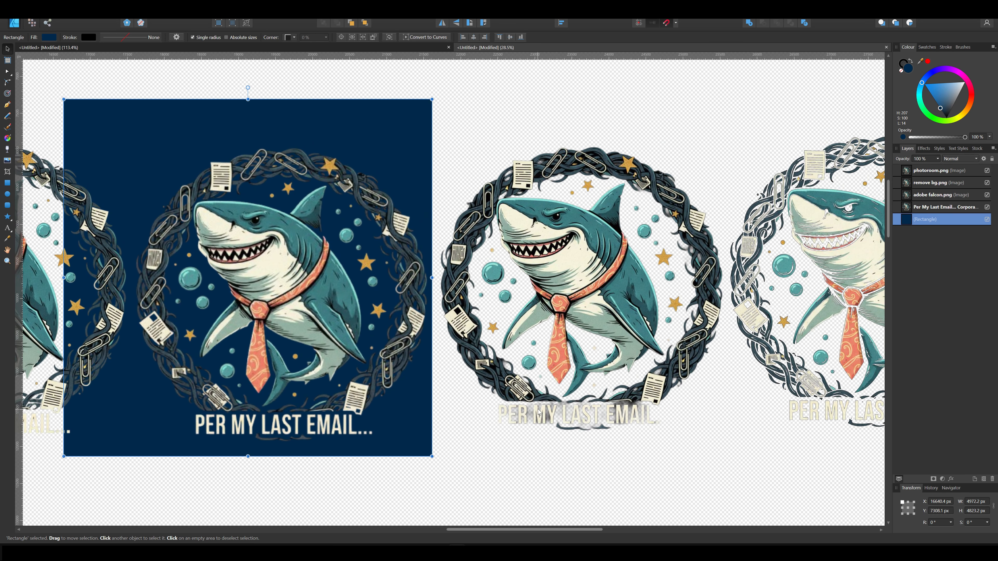
pyautogui.moveTo(676, 476); pyautogui.dragTo(652, 476)
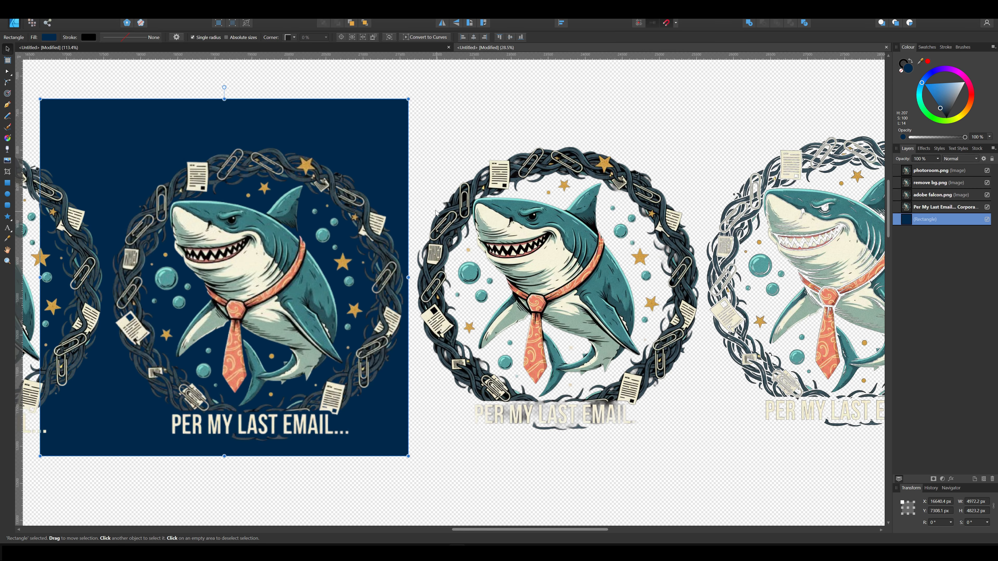
# Zoom in to inspect the second cutout's edges around the paperclip border.
pyautogui.scroll(6, 507, 177)
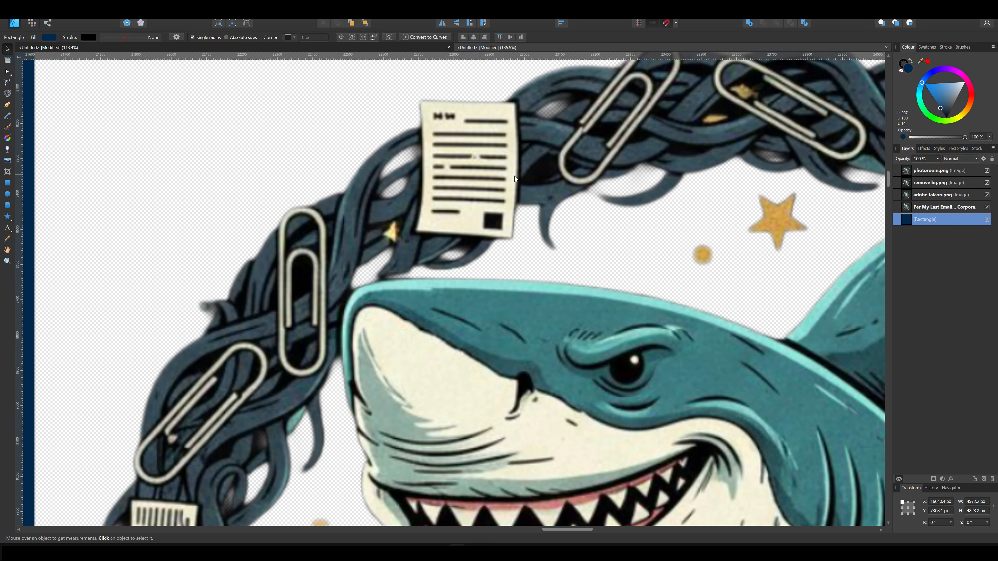
pyautogui.scroll(2, 413, 153)
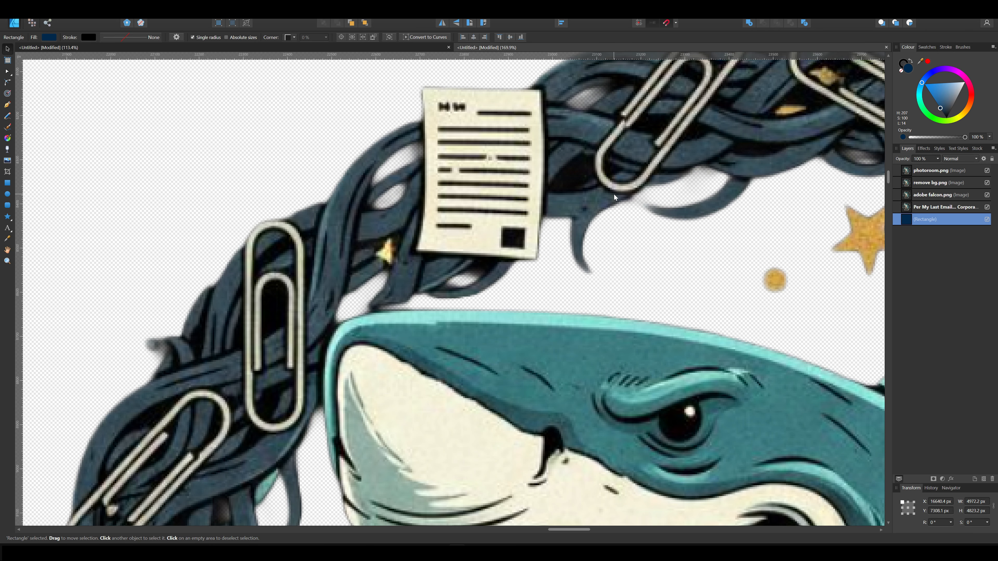
pyautogui.moveTo(667, 249); pyautogui.dragTo(537, 383)
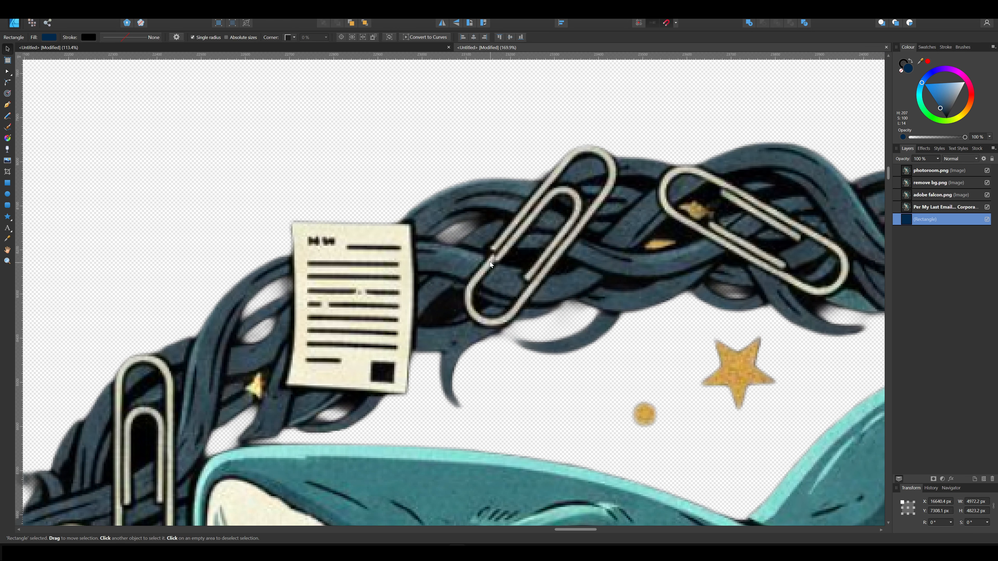
pyautogui.scroll(-5, 626, 363)
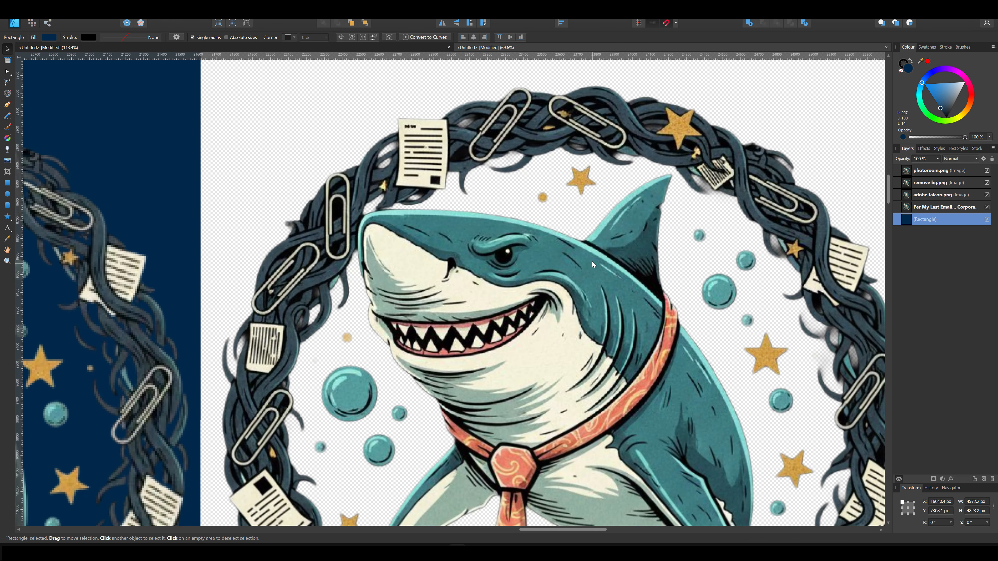
pyautogui.moveTo(592, 261); pyautogui.dragTo(585, 246)
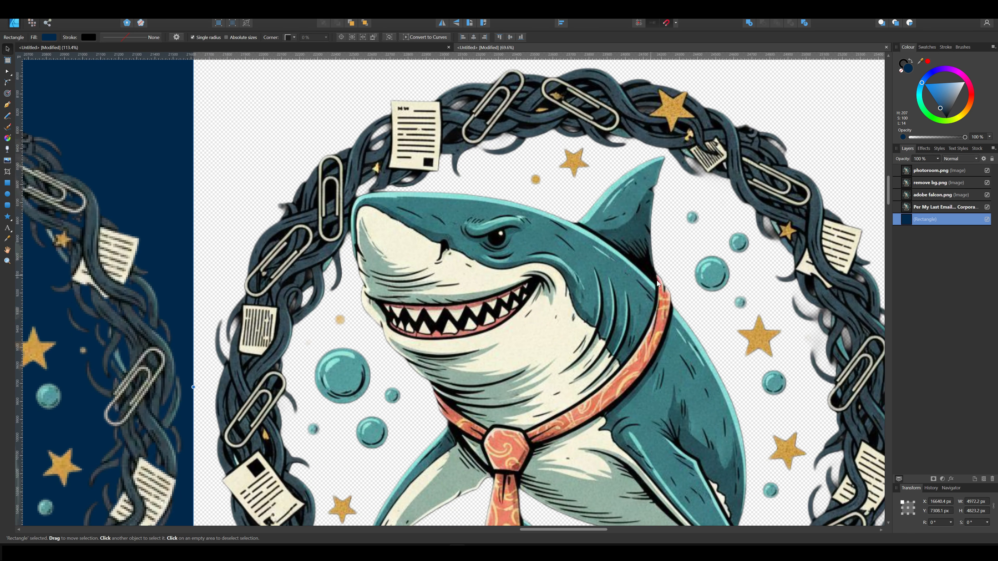
# Zoom in to inspect the second cutout's bubbles, stars and title text edges up close.
pyautogui.moveTo(648, 421); pyautogui.dragTo(631, 308)
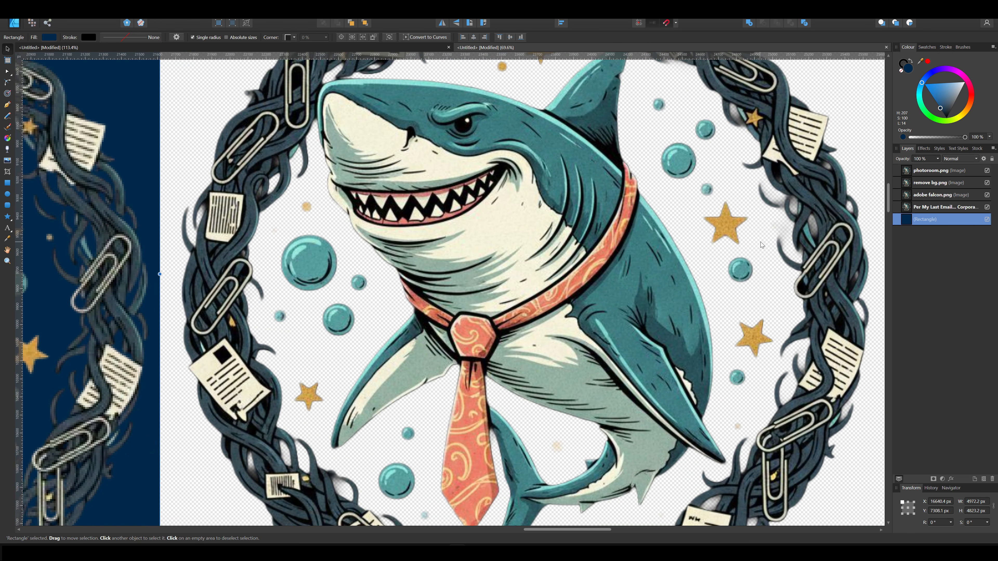
pyautogui.scroll(5, 625, 323)
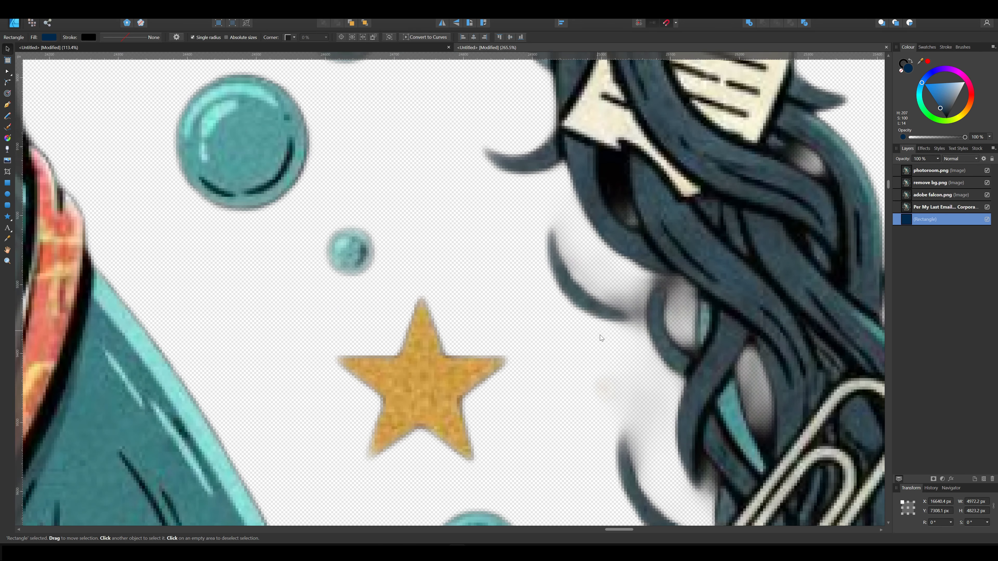
pyautogui.scroll(-8, 377, 339)
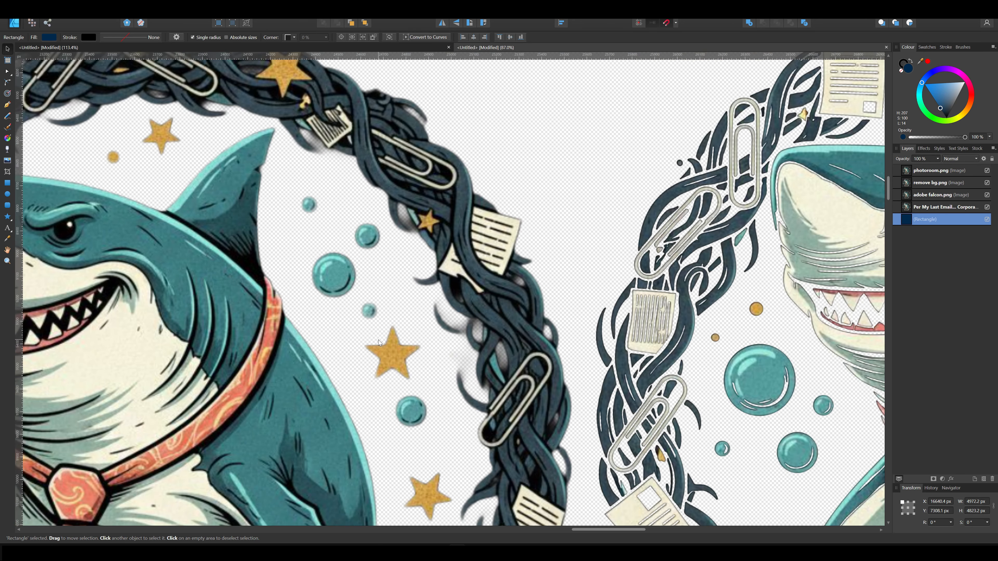
pyautogui.scroll(3, 500, 331)
pyautogui.scroll(-1, 517, 323)
pyautogui.moveTo(514, 427); pyautogui.dragTo(542, 162)
pyautogui.scroll(-3, 471, 460)
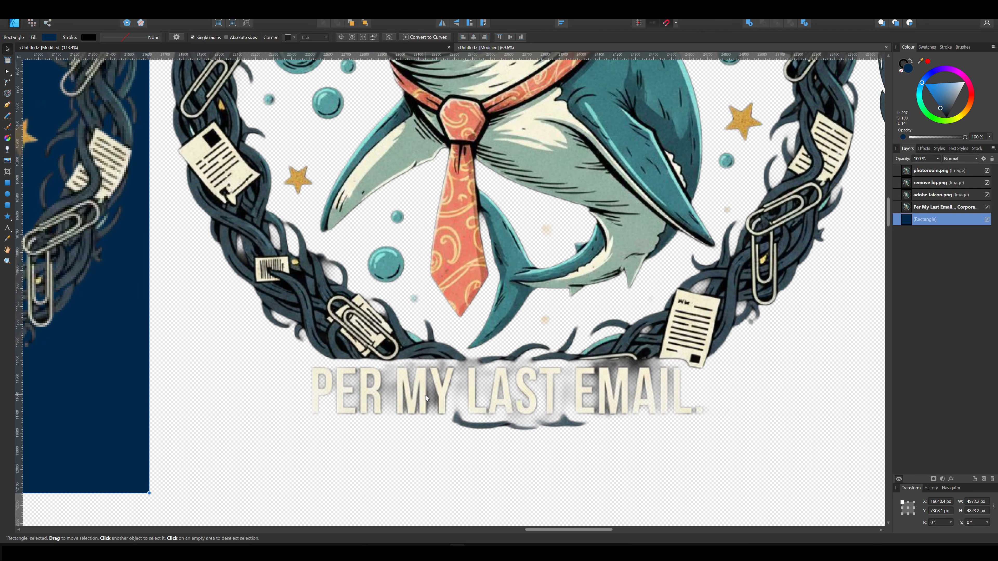
pyautogui.scroll(4, 426, 396)
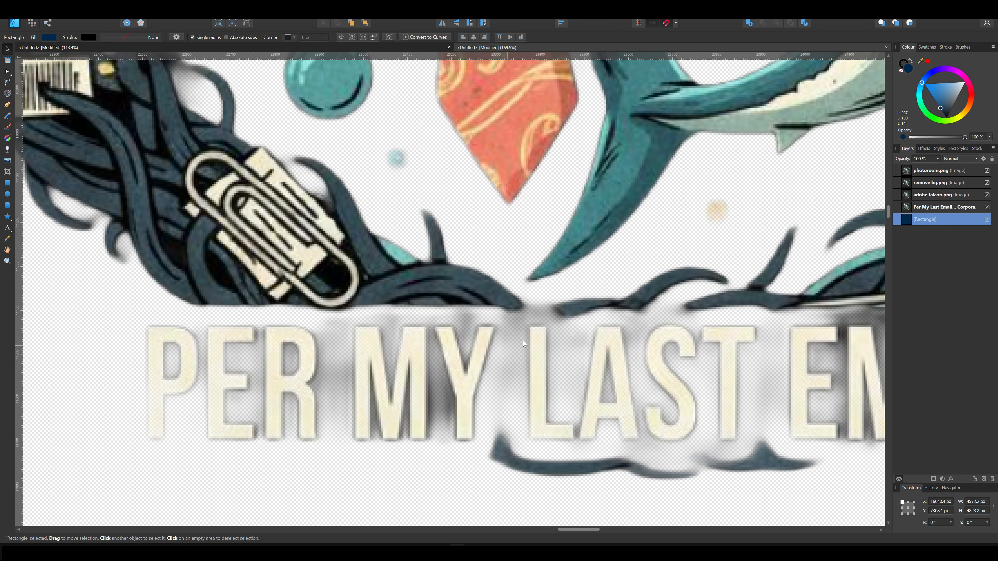
pyautogui.scroll(-5, 707, 396)
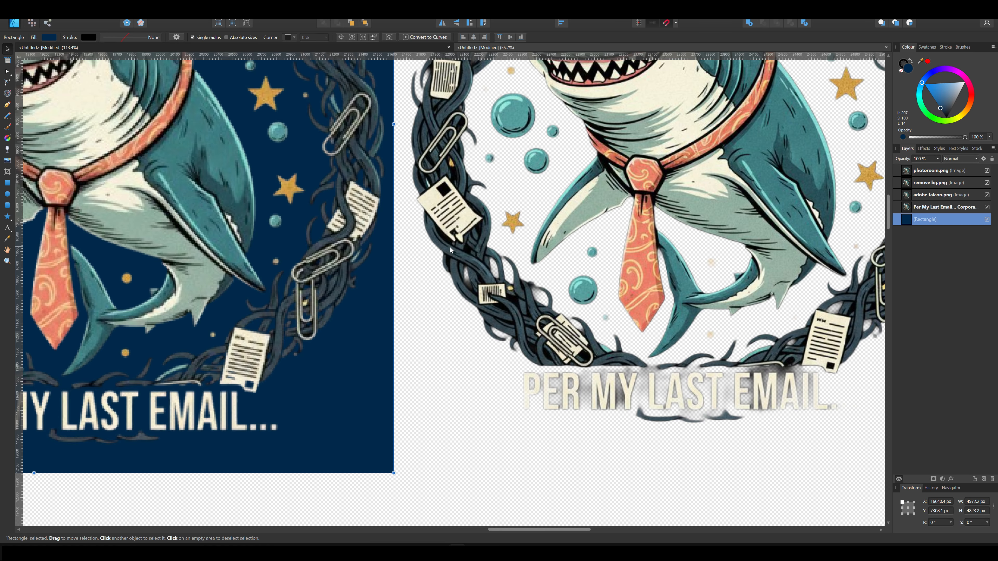
pyautogui.scroll(-2, 496, 382)
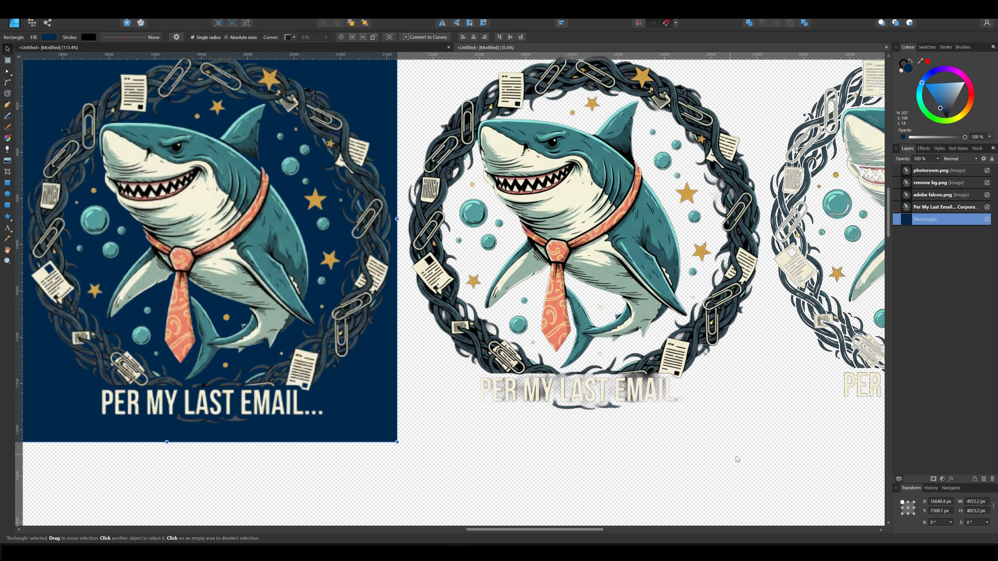
# Slide the dark blue rectangle further right so it sits behind the second cutout's title text.
pyautogui.moveTo(722, 425); pyautogui.dragTo(703, 456)
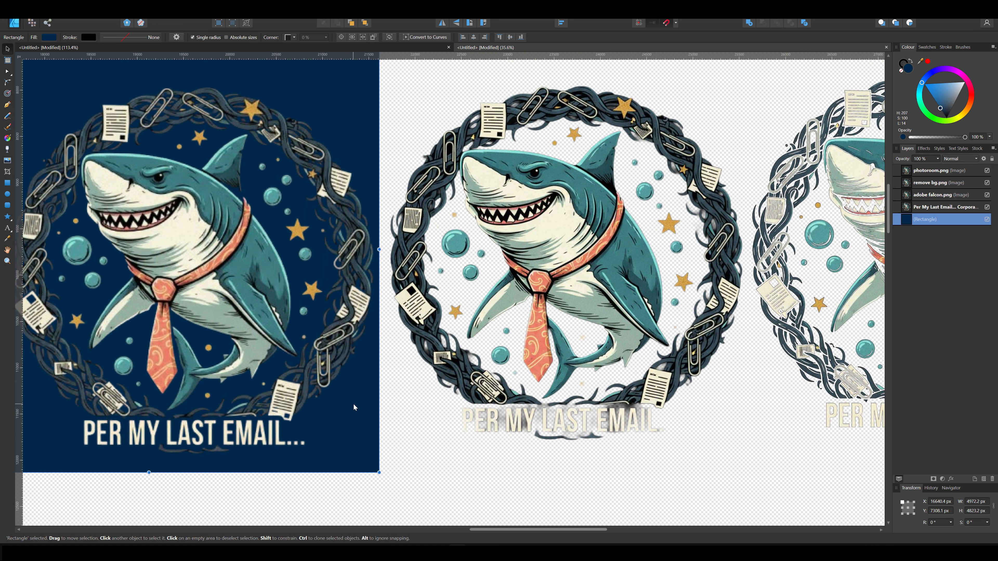
pyautogui.moveTo(356, 404); pyautogui.dragTo(542, 422)
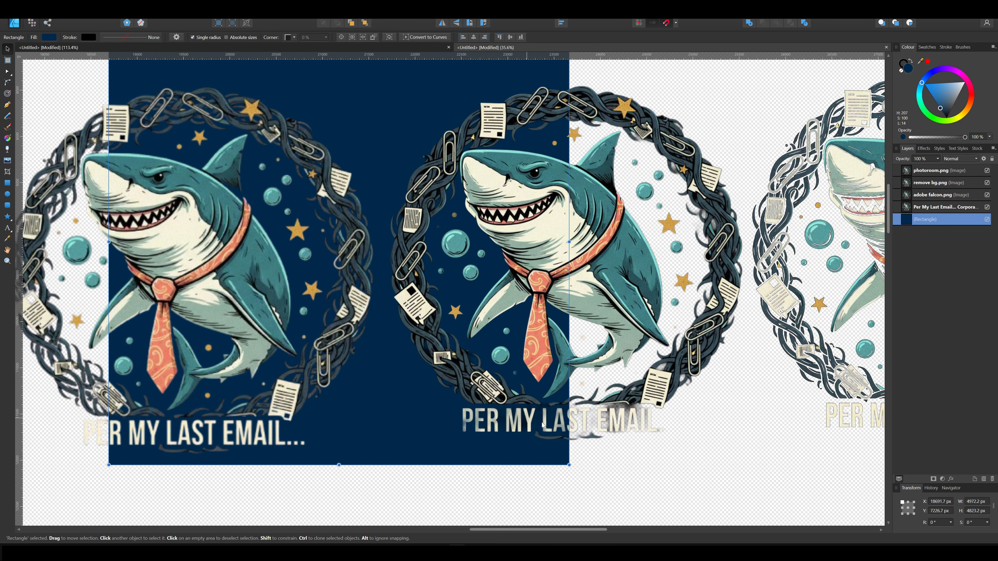
pyautogui.scroll(6, 647, 432)
pyautogui.scroll(-2, 618, 397)
pyautogui.scroll(-3, 614, 407)
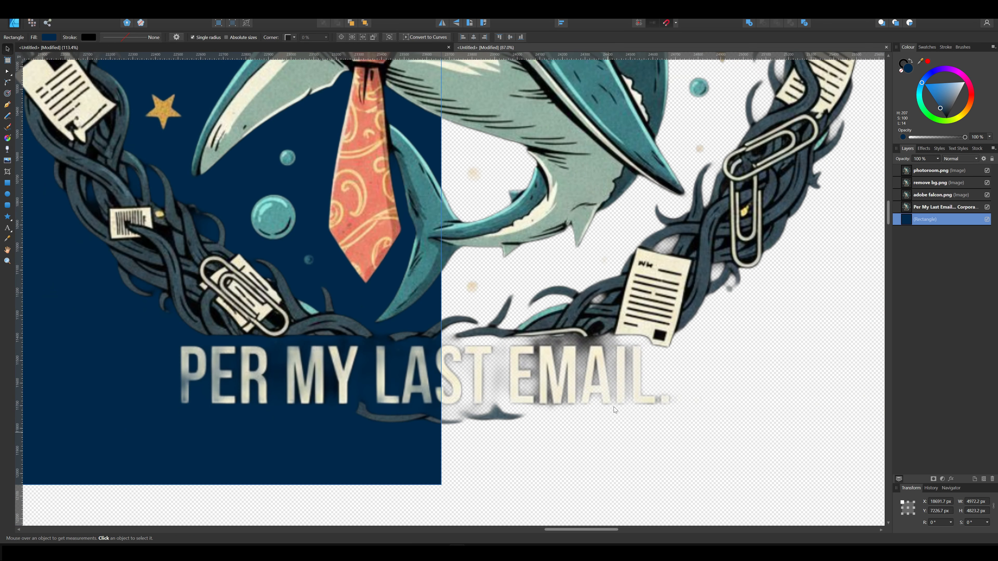
pyautogui.moveTo(364, 450); pyautogui.dragTo(602, 442)
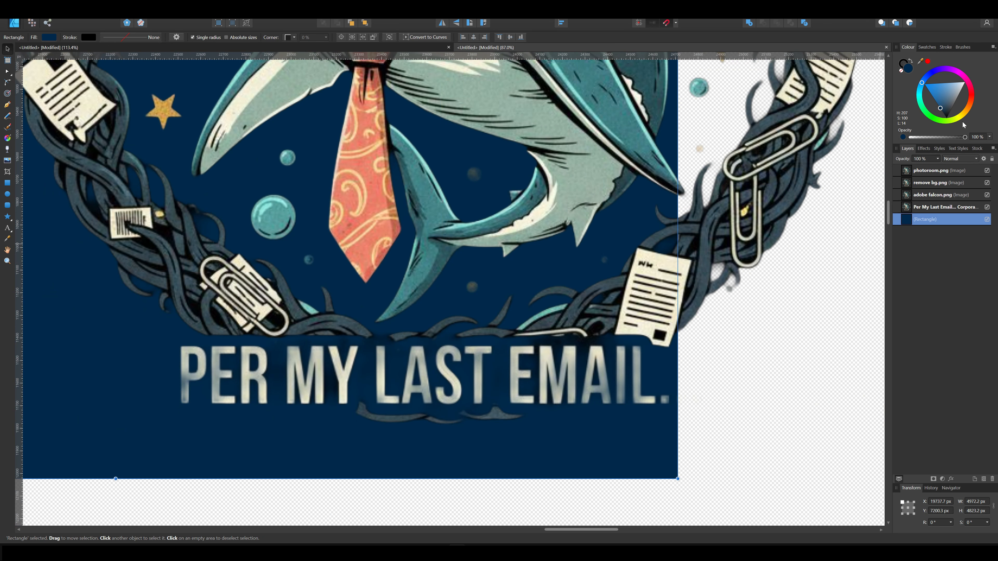
# Change the rectangle's fill colour to dark green.
pyautogui.moveTo(946, 99); pyautogui.dragTo(932, 120)
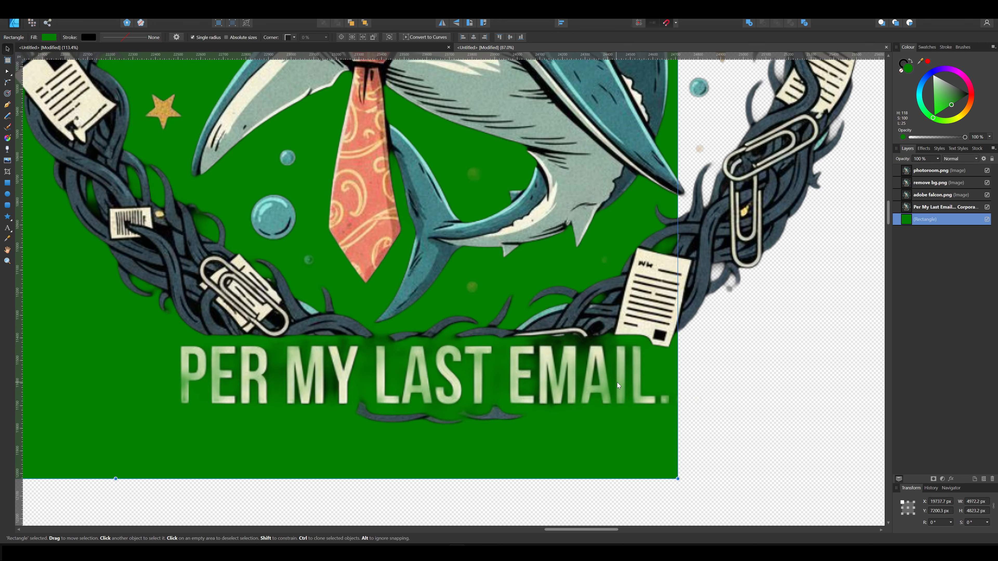
pyautogui.scroll(3, 625, 385)
pyautogui.scroll(-3, 613, 377)
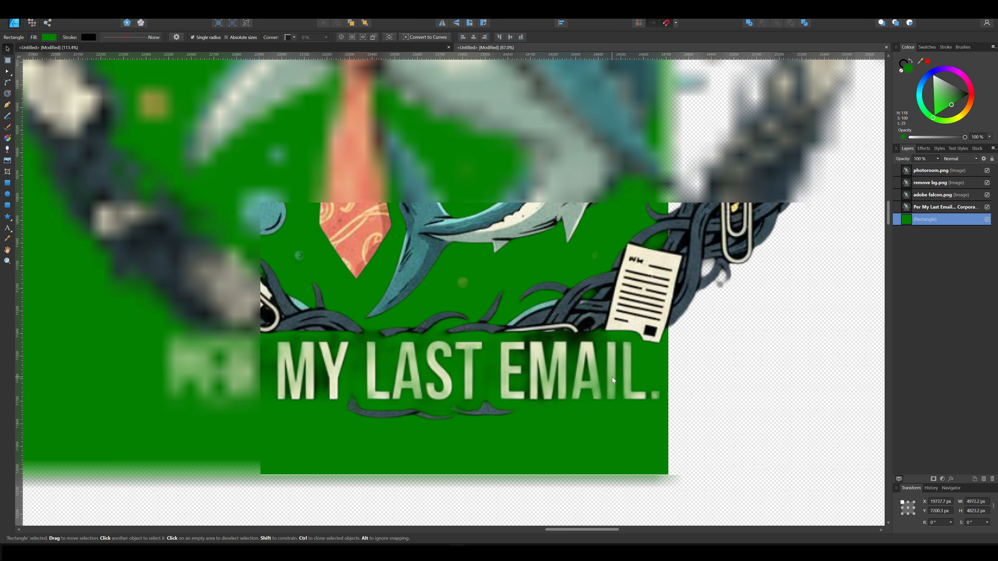
pyautogui.scroll(-3, 612, 381)
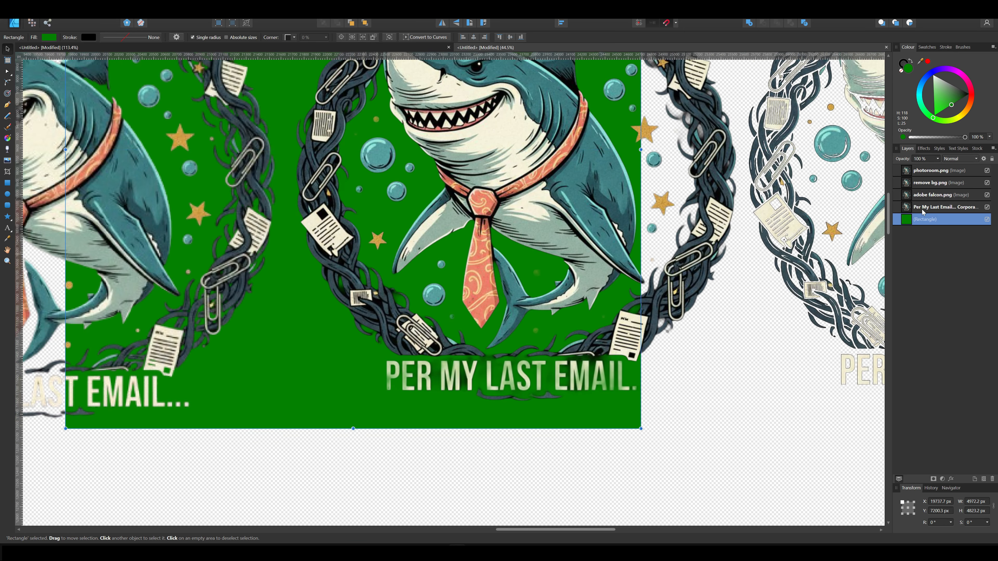
pyautogui.moveTo(948, 107); pyautogui.dragTo(967, 102)
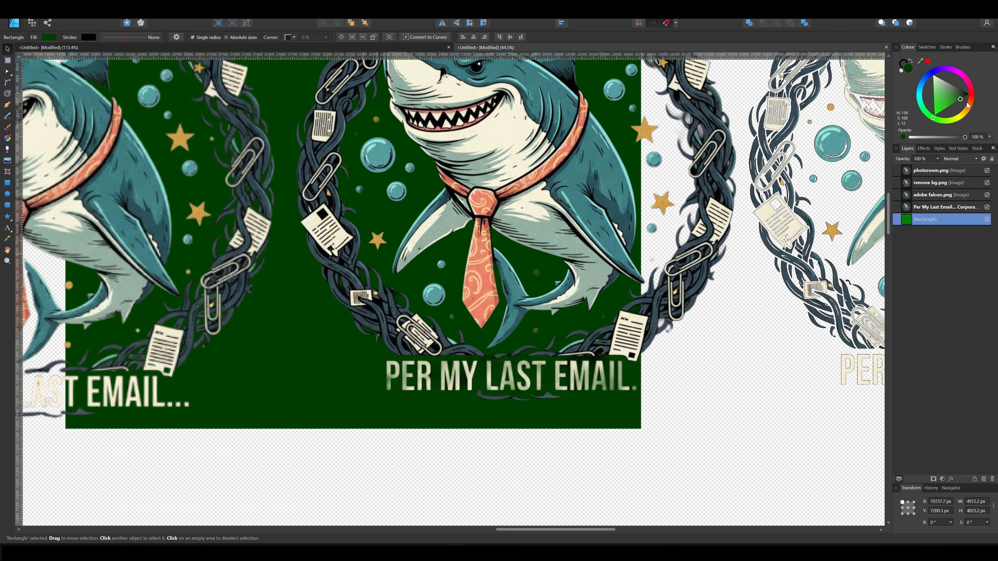
# Inspect the next cutout's border, shark outline and title text edges up close.
pyautogui.scroll(-2, 743, 344)
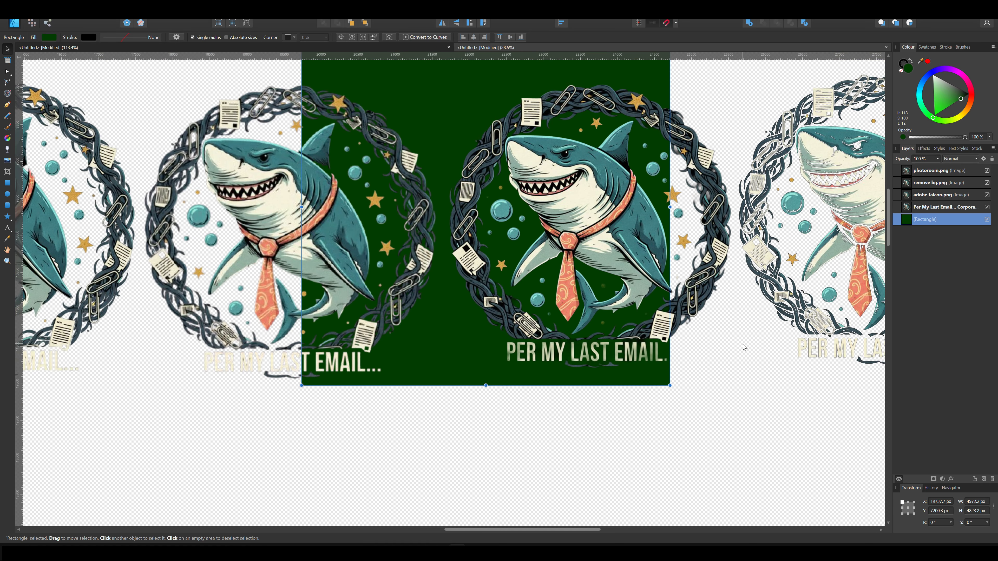
pyautogui.moveTo(744, 344); pyautogui.dragTo(426, 405)
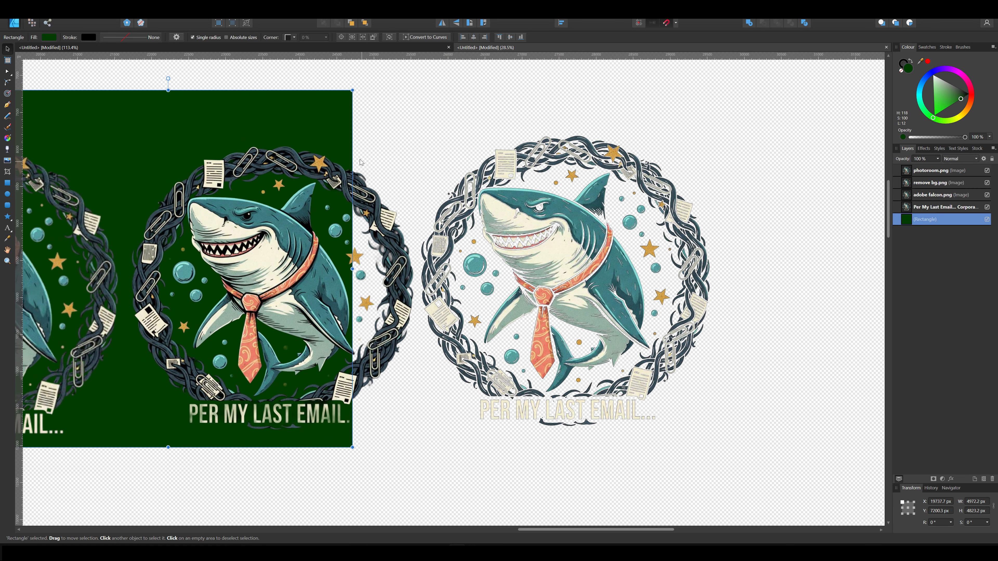
pyautogui.moveTo(299, 114); pyautogui.dragTo(280, 125)
pyautogui.scroll(6, 494, 214)
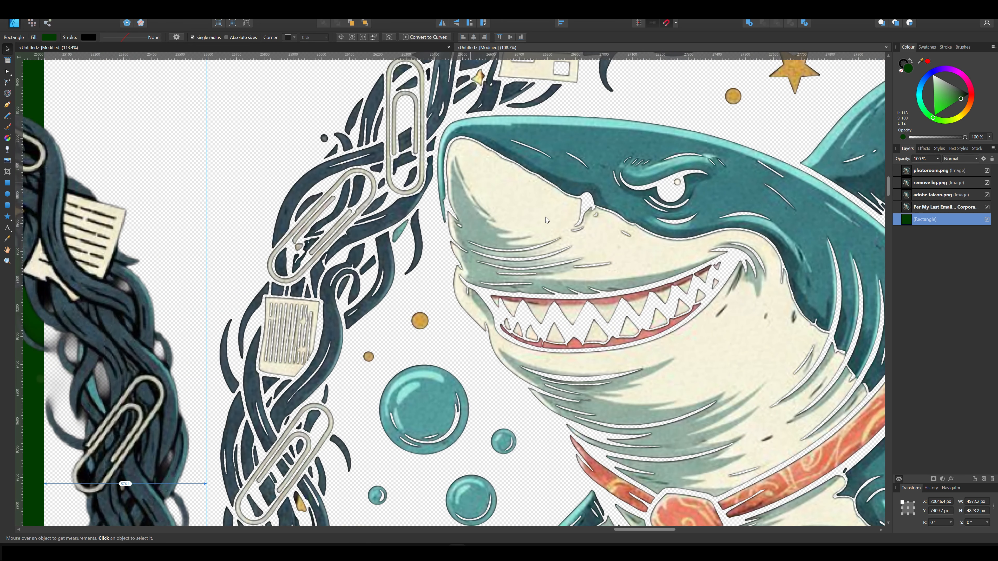
pyautogui.scroll(3, 545, 217)
pyautogui.scroll(2, 412, 213)
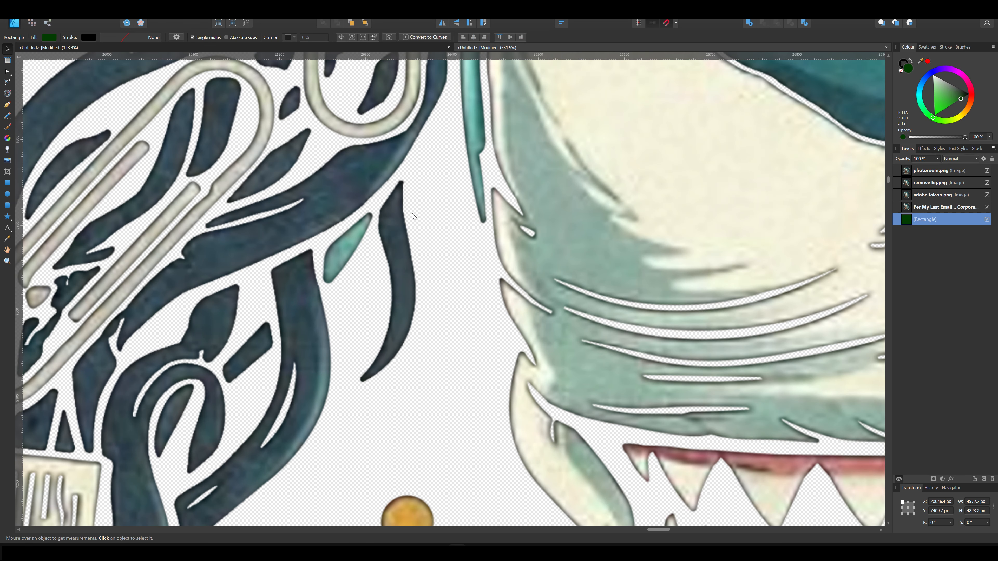
pyautogui.scroll(-8, 505, 255)
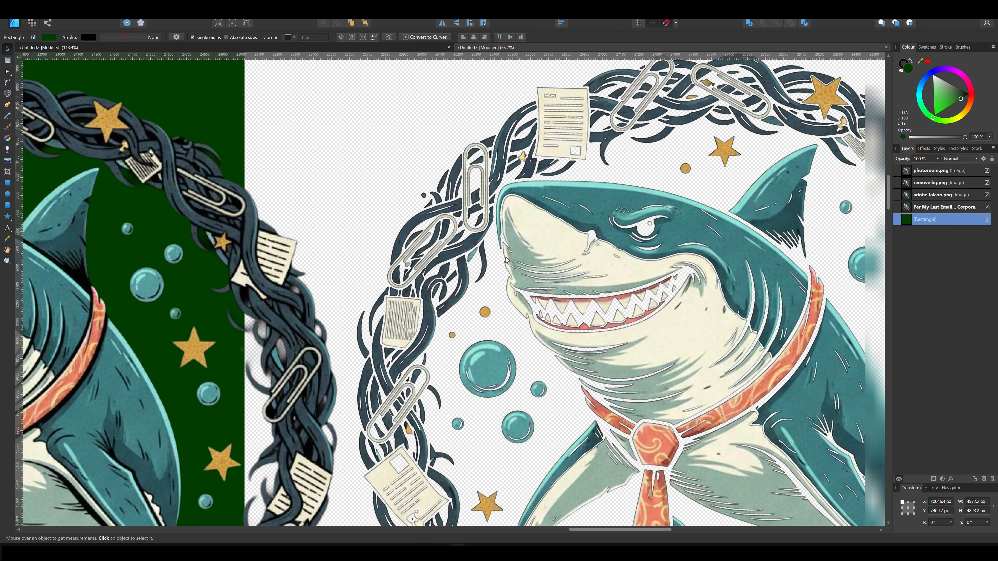
pyautogui.scroll(-1, 505, 258)
pyautogui.moveTo(794, 409); pyautogui.dragTo(677, 305)
pyautogui.moveTo(817, 475); pyautogui.dragTo(819, 367)
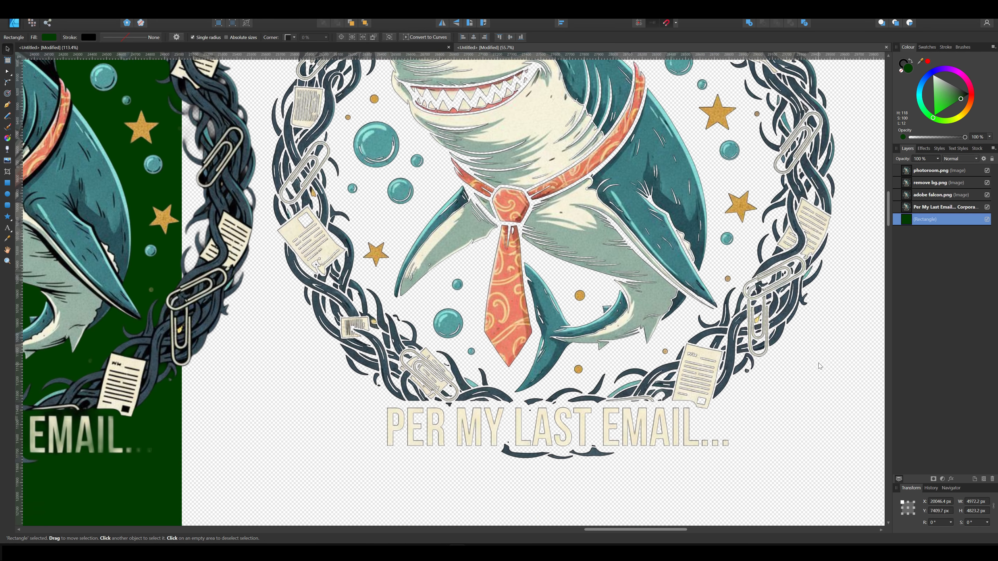
pyautogui.scroll(7, 661, 419)
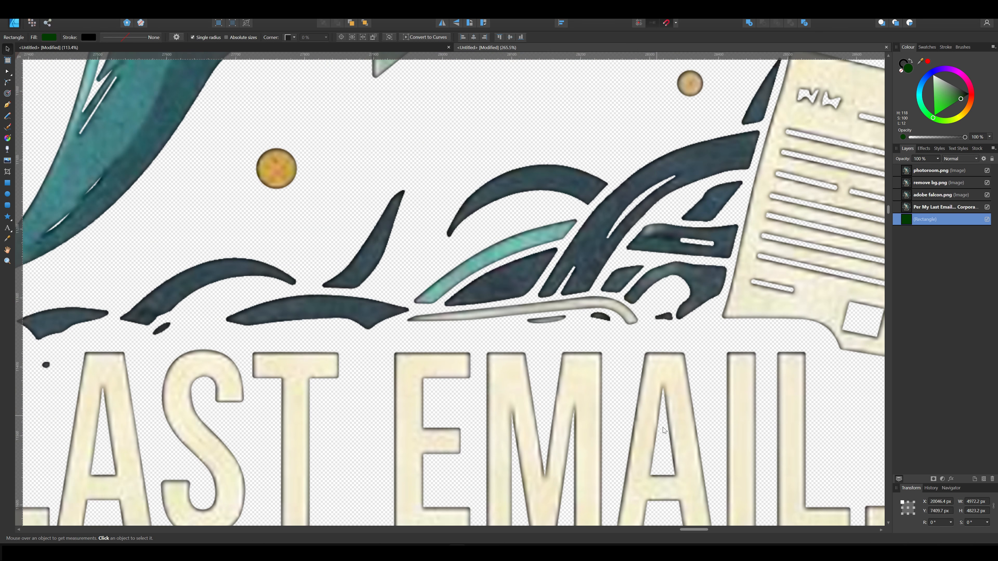
pyautogui.scroll(-3, 641, 356)
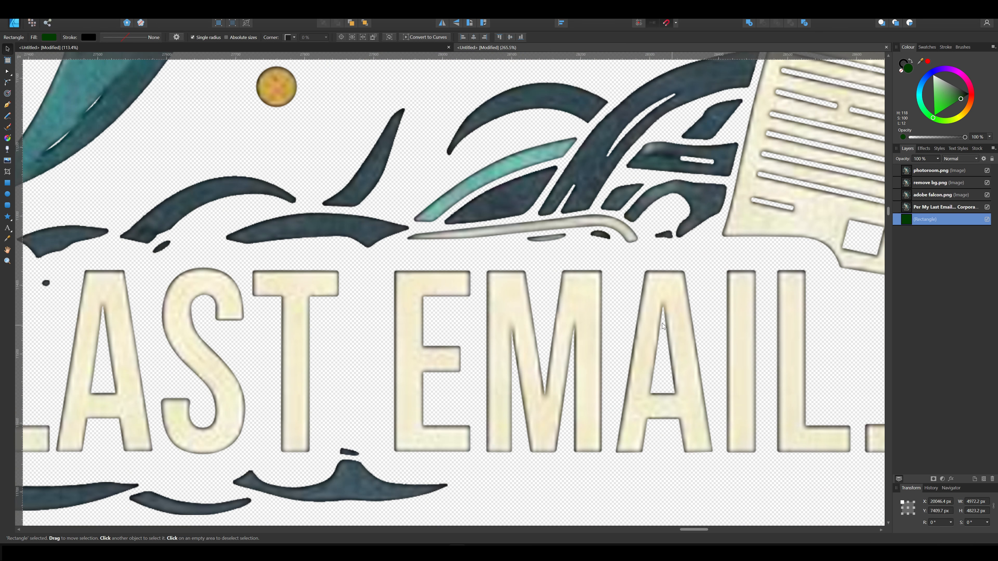
pyautogui.scroll(-8, 533, 291)
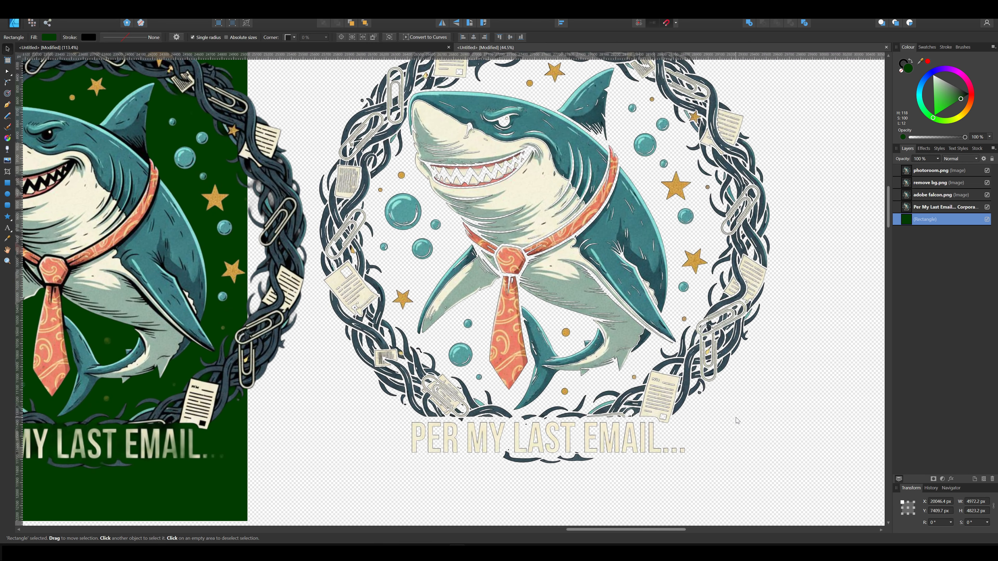
pyautogui.scroll(2, 791, 364)
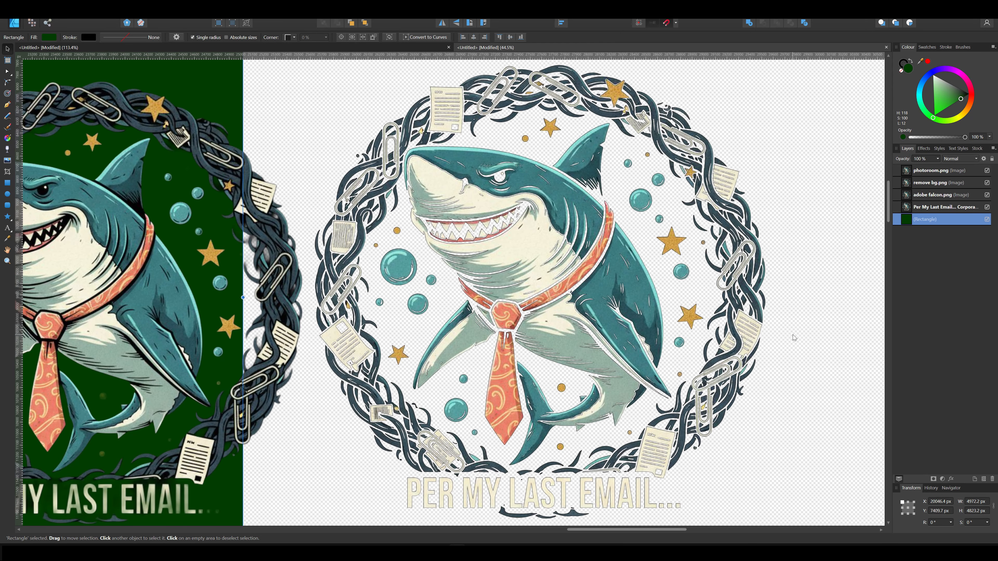
pyautogui.moveTo(793, 335); pyautogui.dragTo(795, 319)
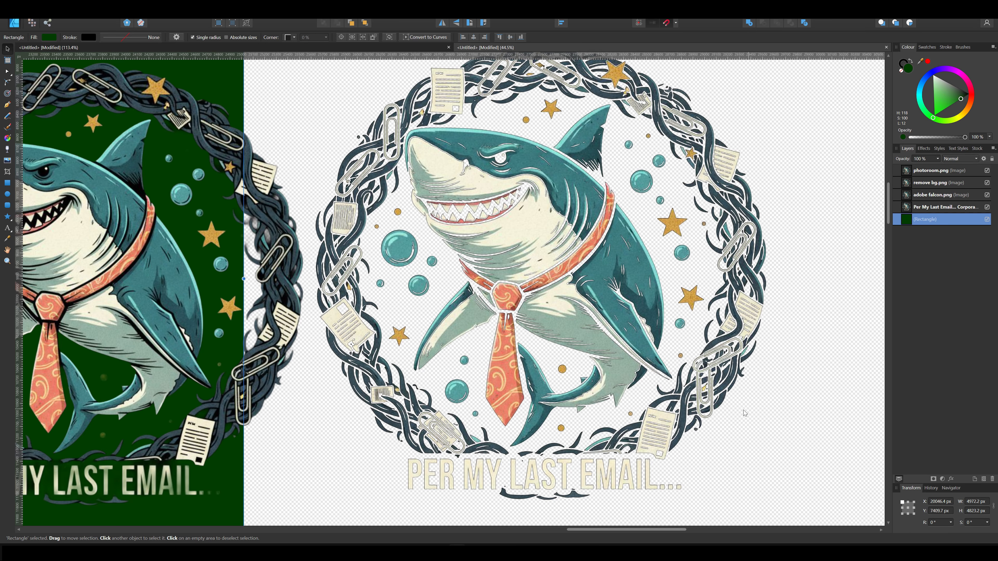
pyautogui.scroll(-2, 745, 413)
pyautogui.moveTo(767, 398); pyautogui.dragTo(758, 391)
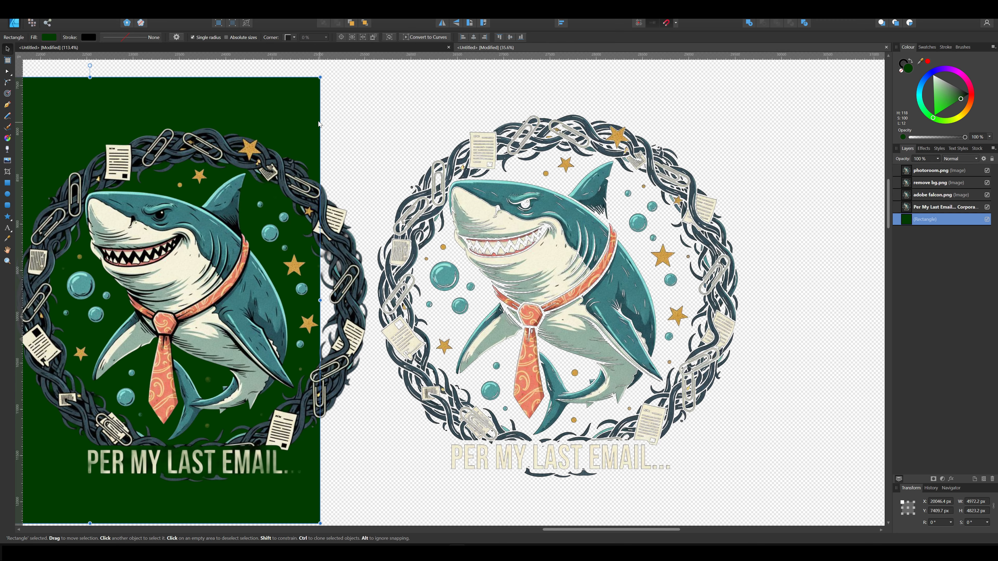
# Move the rectangle behind the next cutout and change its fill to black.
pyautogui.moveTo(319, 124); pyautogui.dragTo(686, 99)
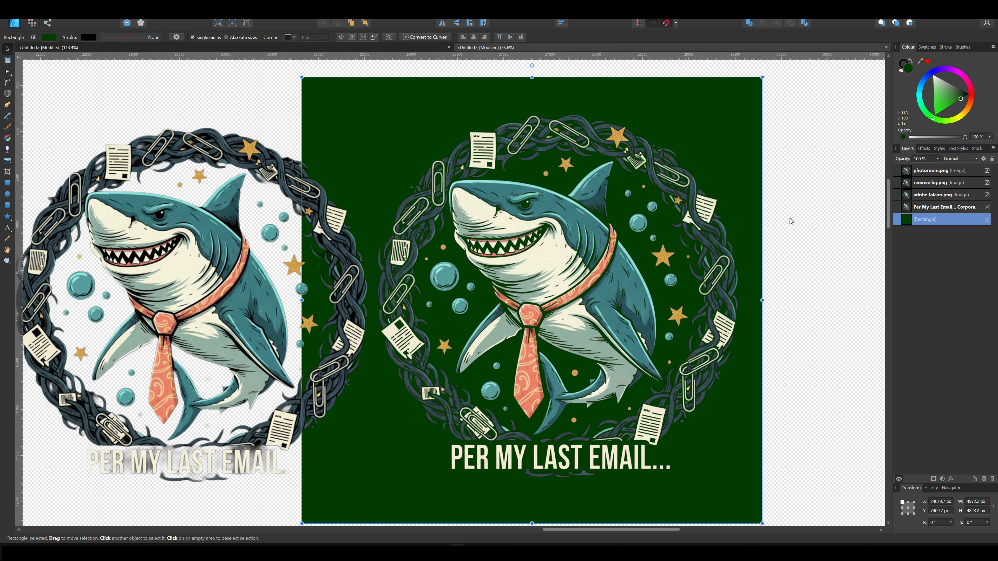
pyautogui.moveTo(748, 426); pyautogui.dragTo(757, 418)
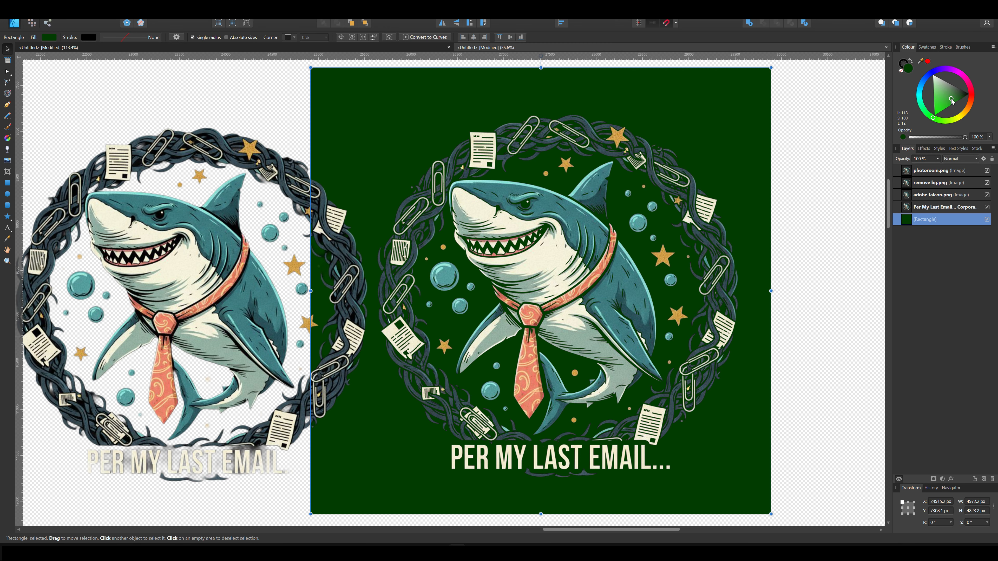
pyautogui.moveTo(951, 99); pyautogui.dragTo(973, 94)
# Move the black rectangle behind the first cutout at the far left of the row.
pyautogui.moveTo(743, 439); pyautogui.dragTo(394, 425)
pyautogui.scroll(-1, 751, 425)
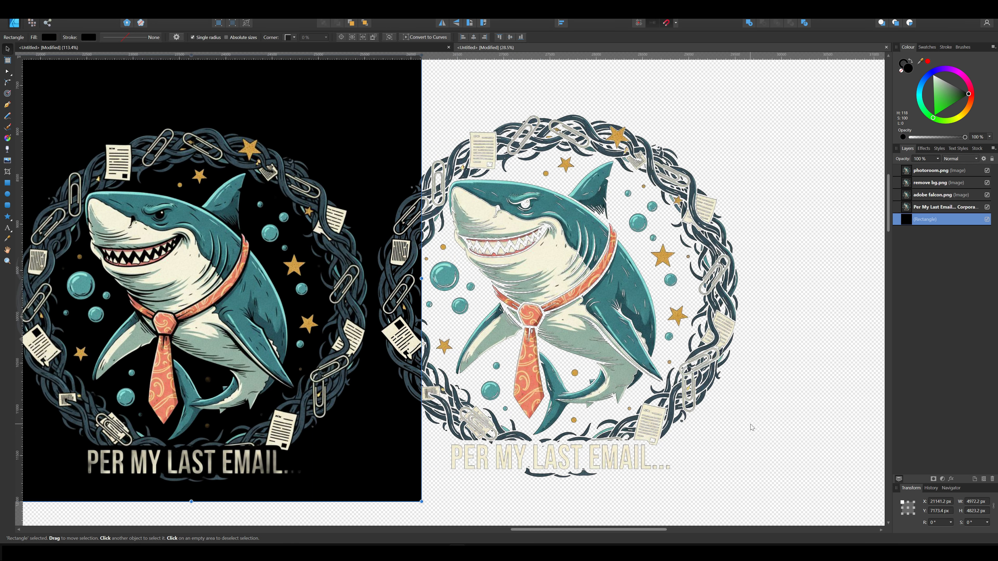
pyautogui.scroll(-2, 751, 428)
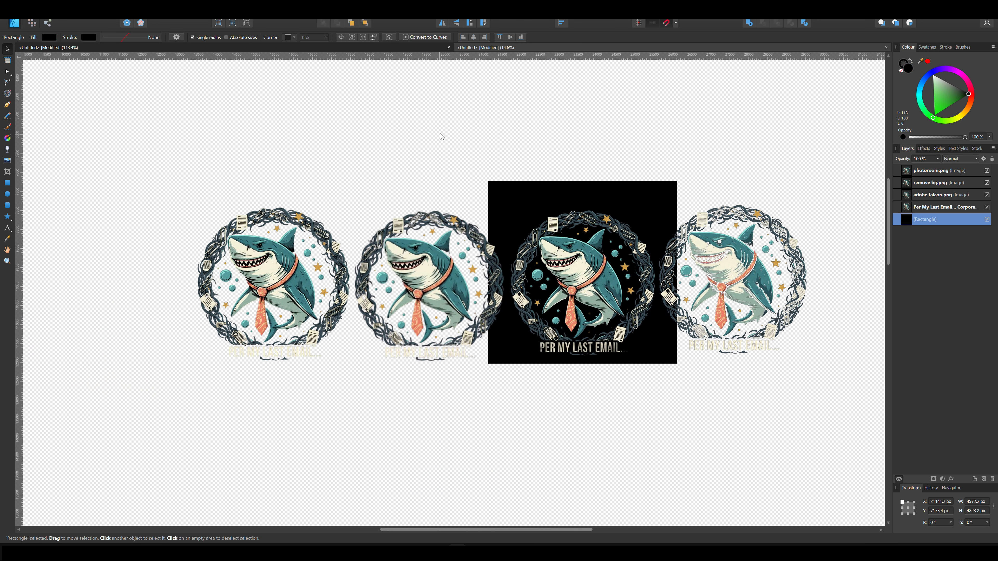
pyautogui.scroll(1, 439, 159)
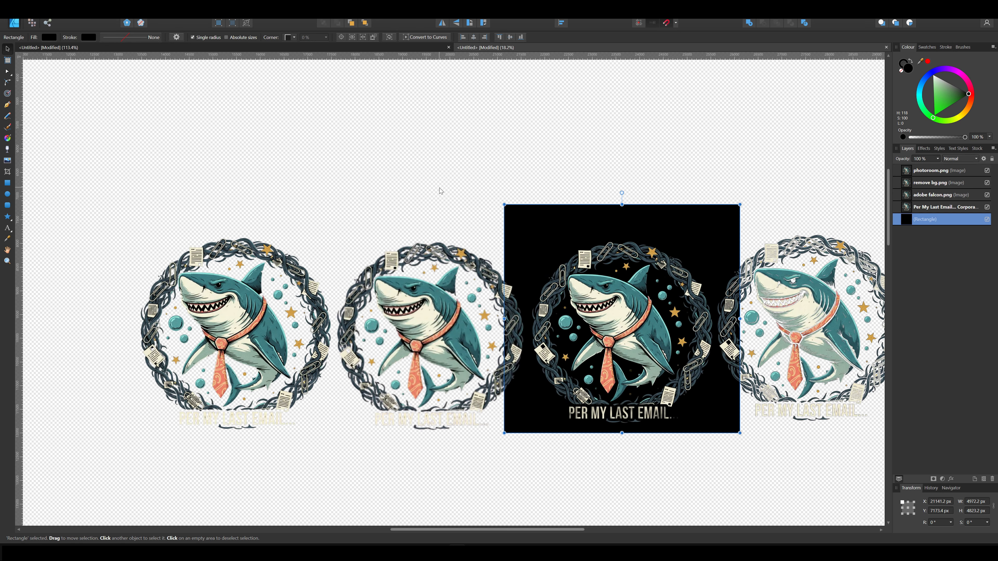
pyautogui.moveTo(441, 188); pyautogui.dragTo(390, 166)
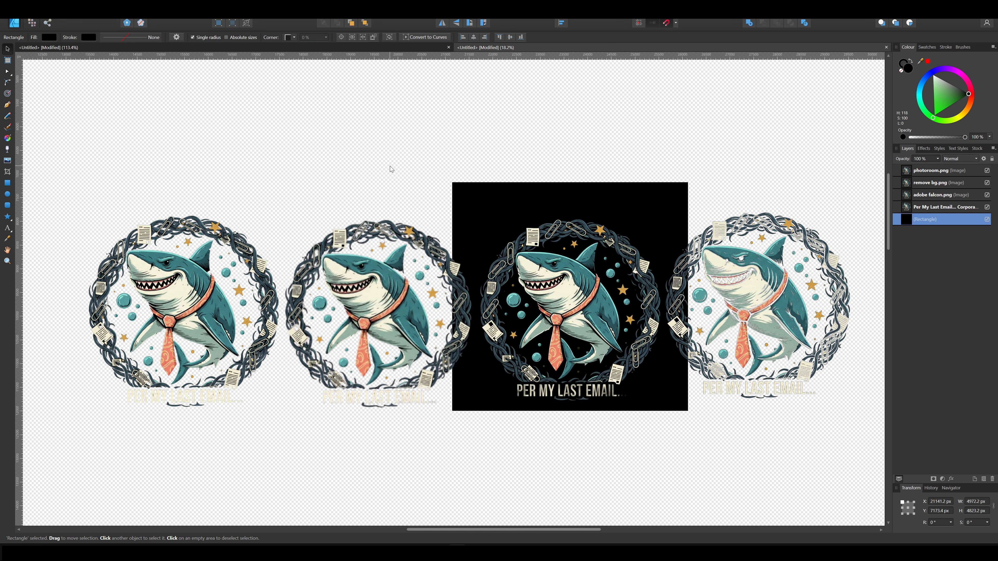
pyautogui.moveTo(522, 210); pyautogui.dragTo(137, 208)
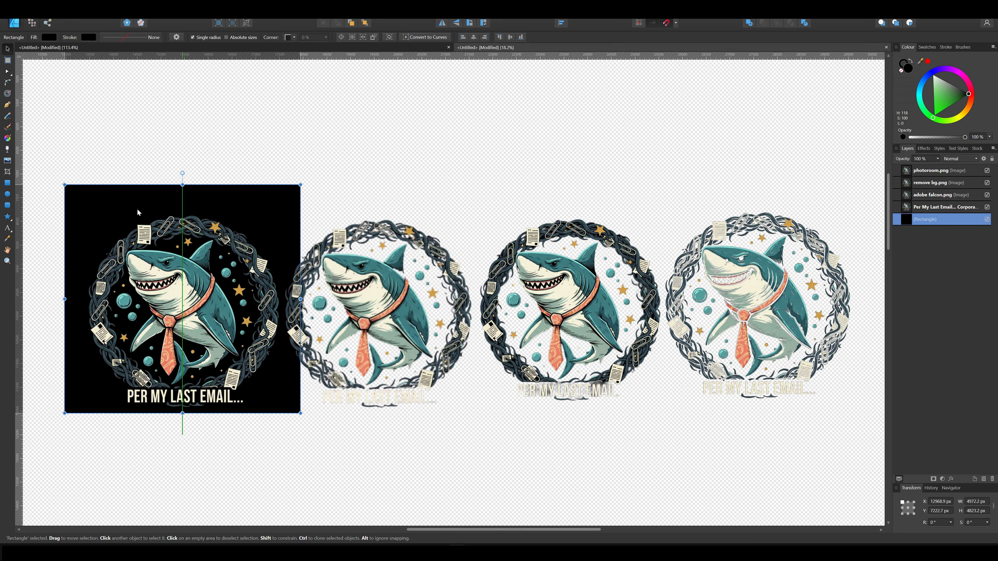